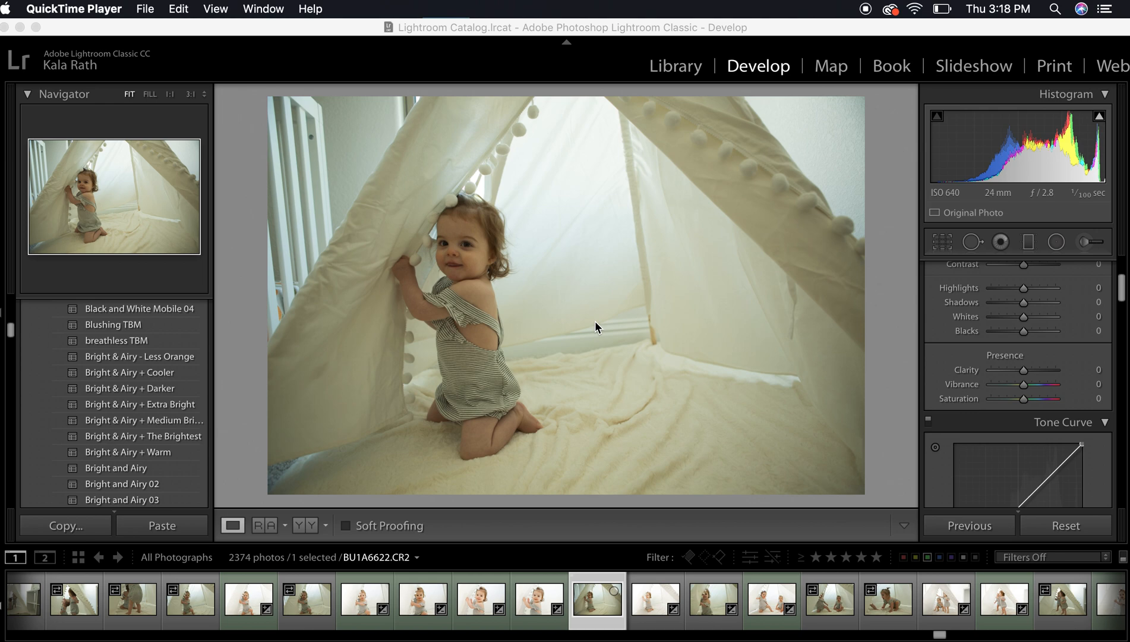
# Compare the unedited teepee photo against the already edited close-up in Before/After view
pyautogui.click(474, 601)
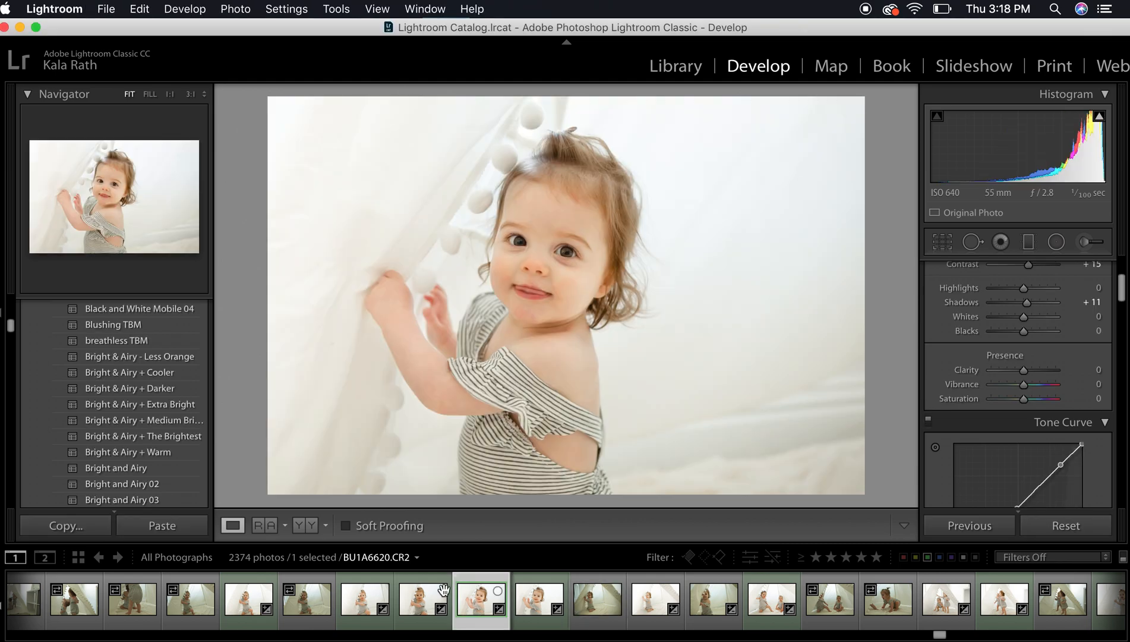
pyautogui.click(305, 526)
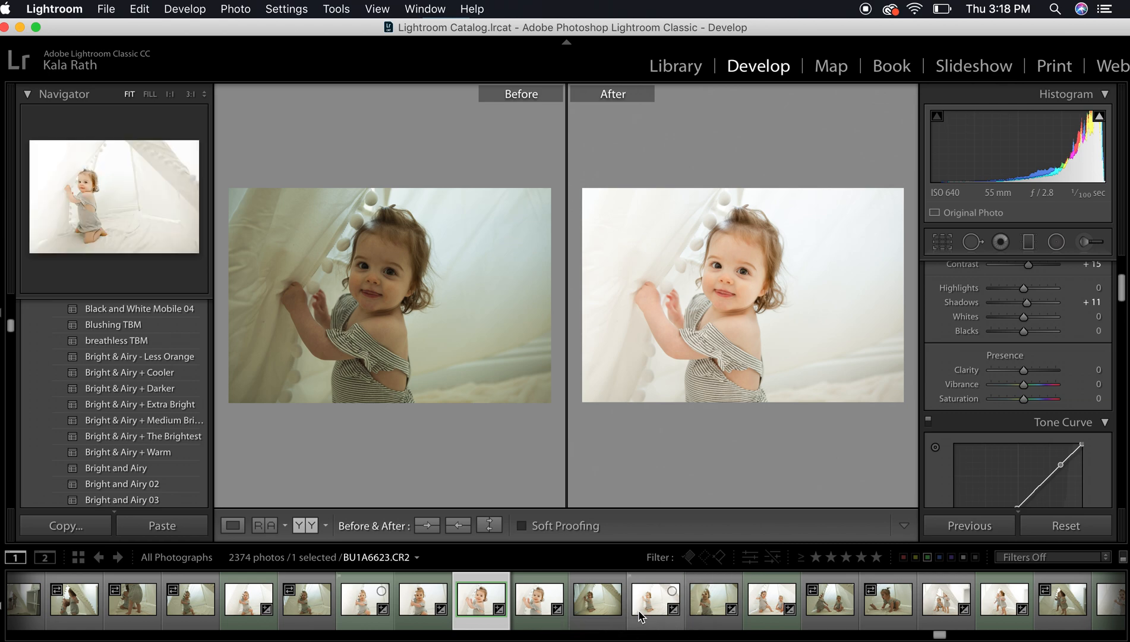
pyautogui.click(596, 601)
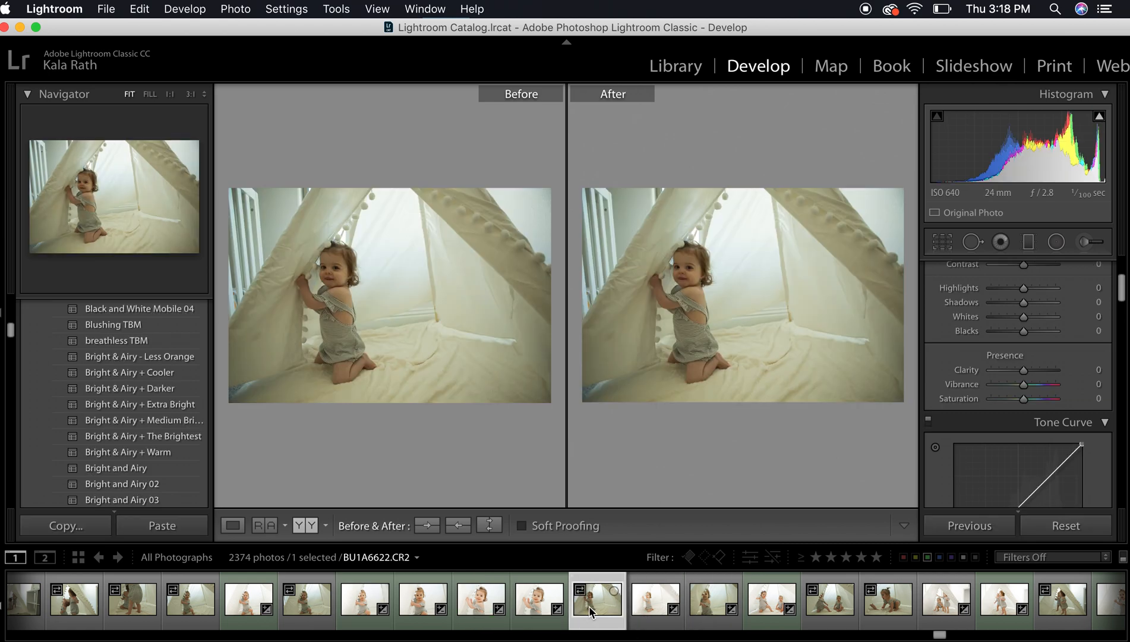
pyautogui.click(482, 602)
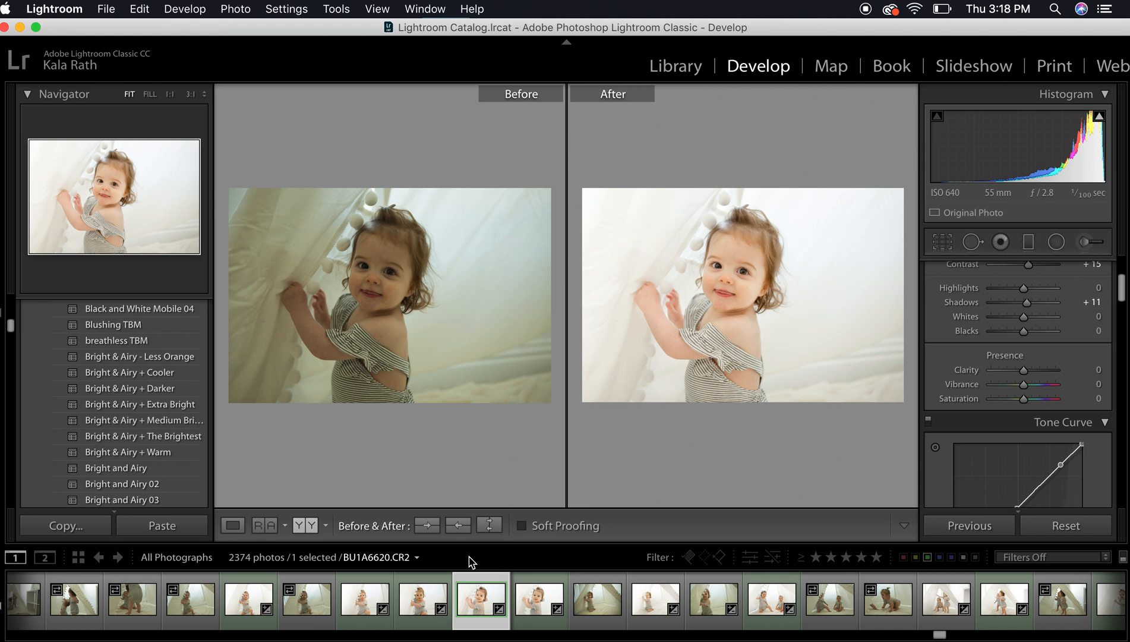
pyautogui.click(596, 601)
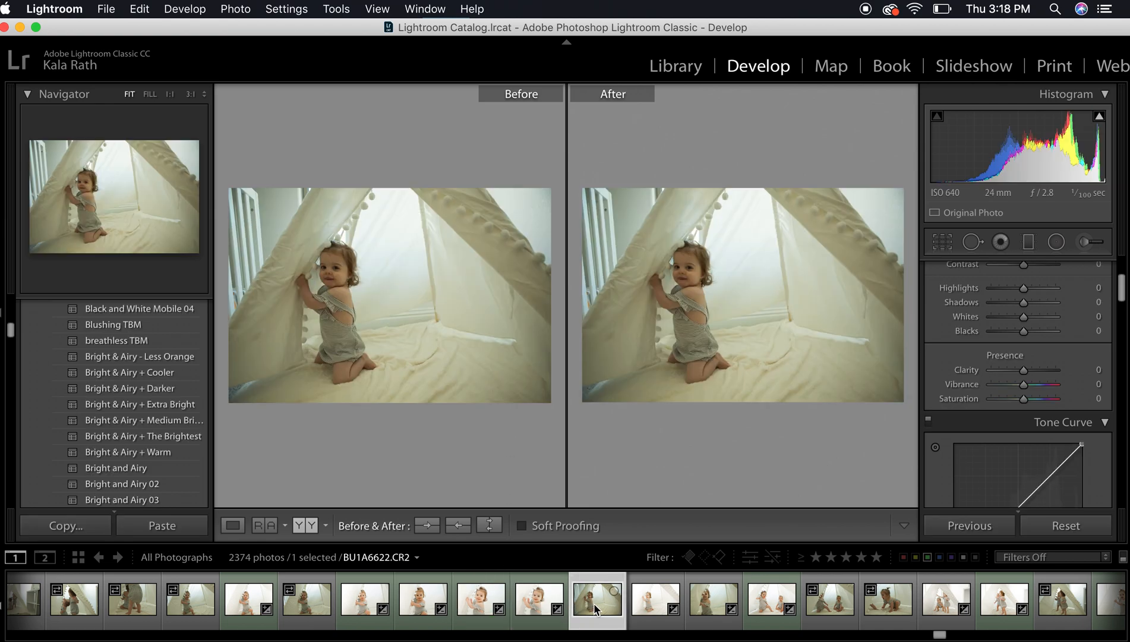
pyautogui.click(233, 526)
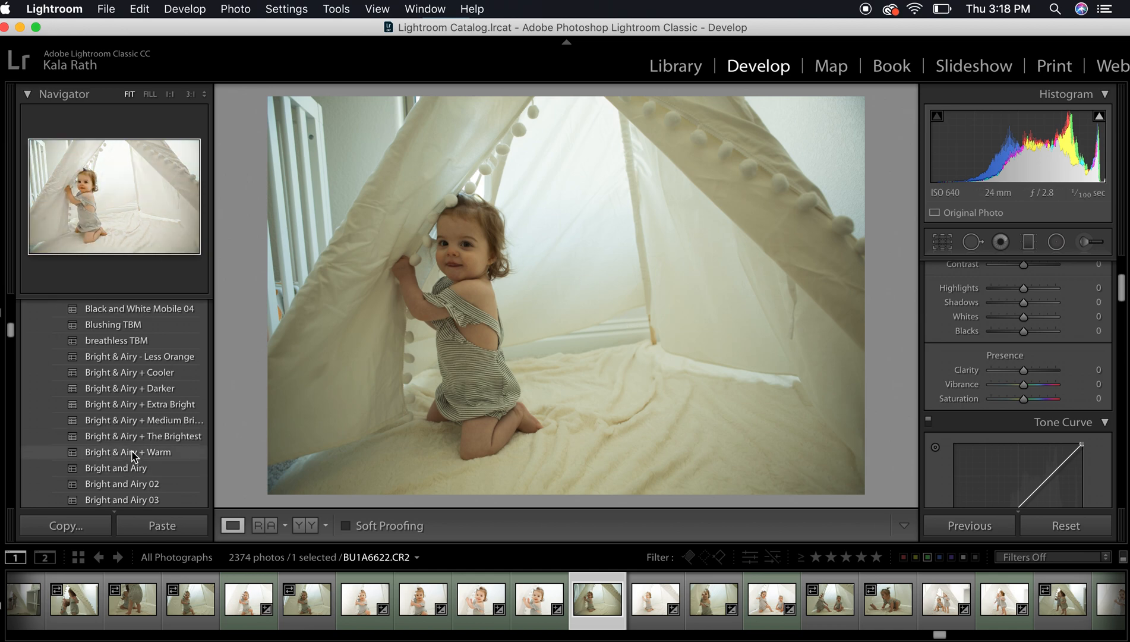
# Audition Bright & Airy, + Warm and medium variants, settling on the Bright and Airy preset
pyautogui.click(116, 468)
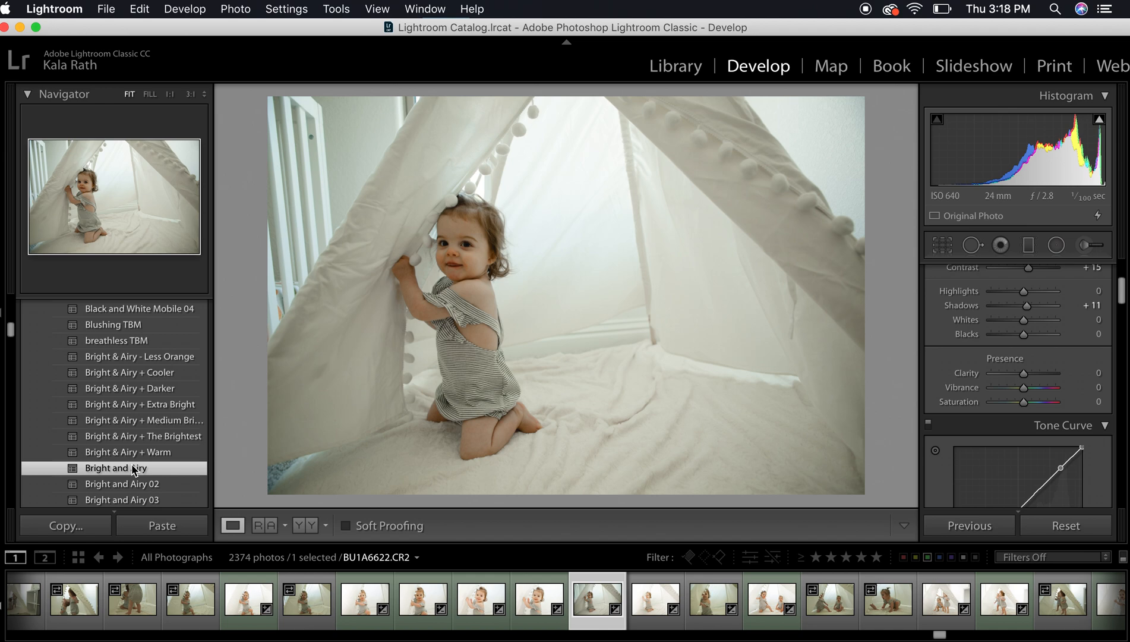
pyautogui.click(135, 452)
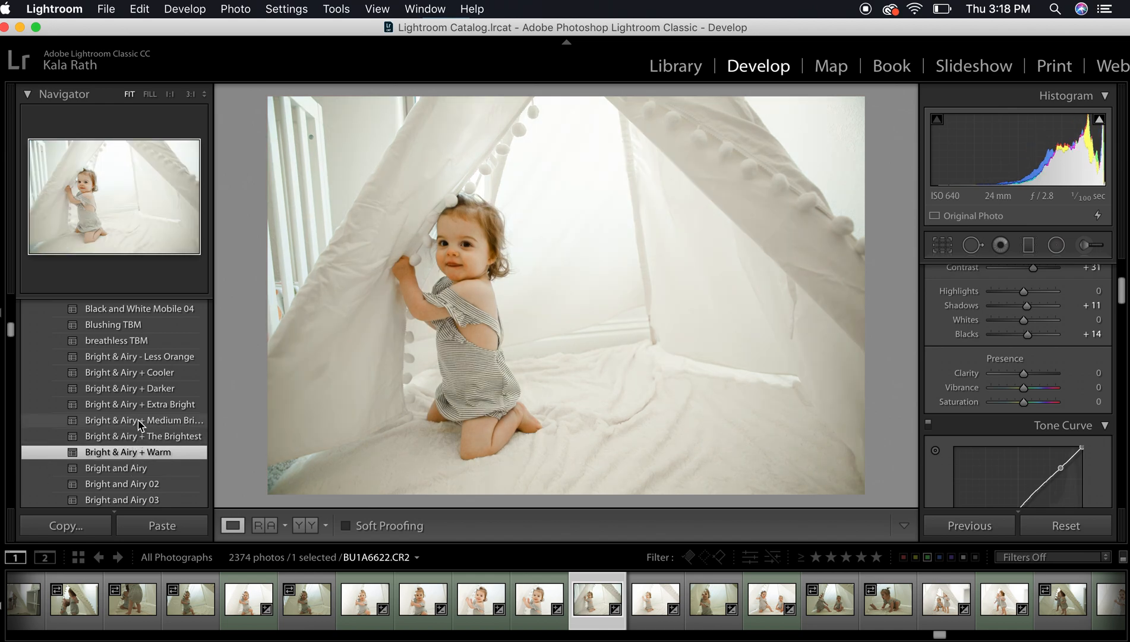
pyautogui.click(139, 420)
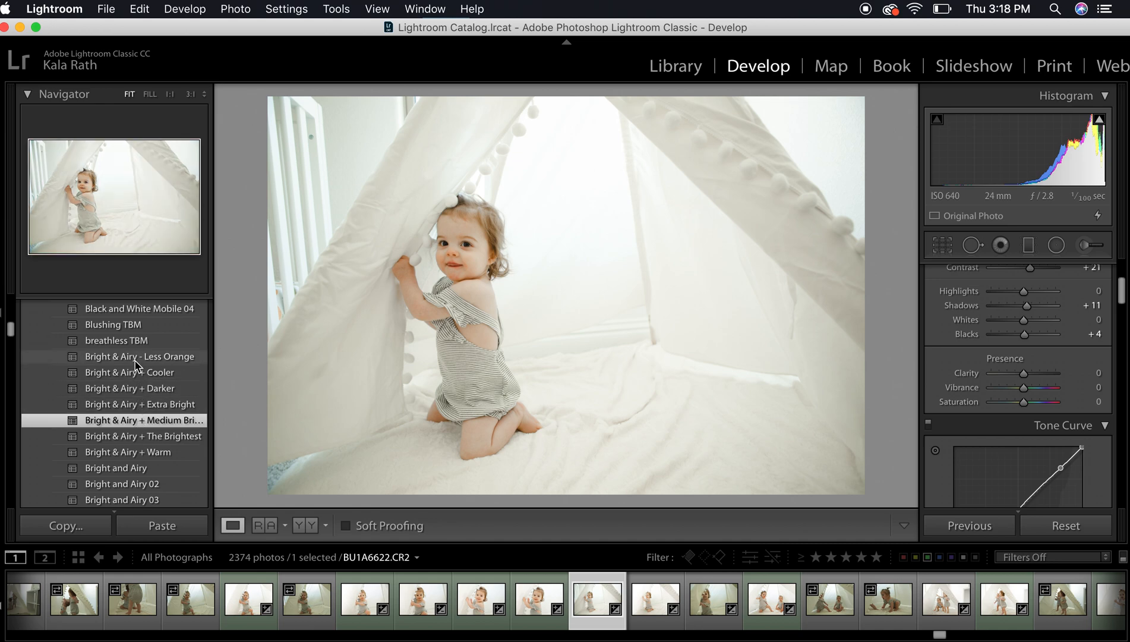
pyautogui.click(116, 467)
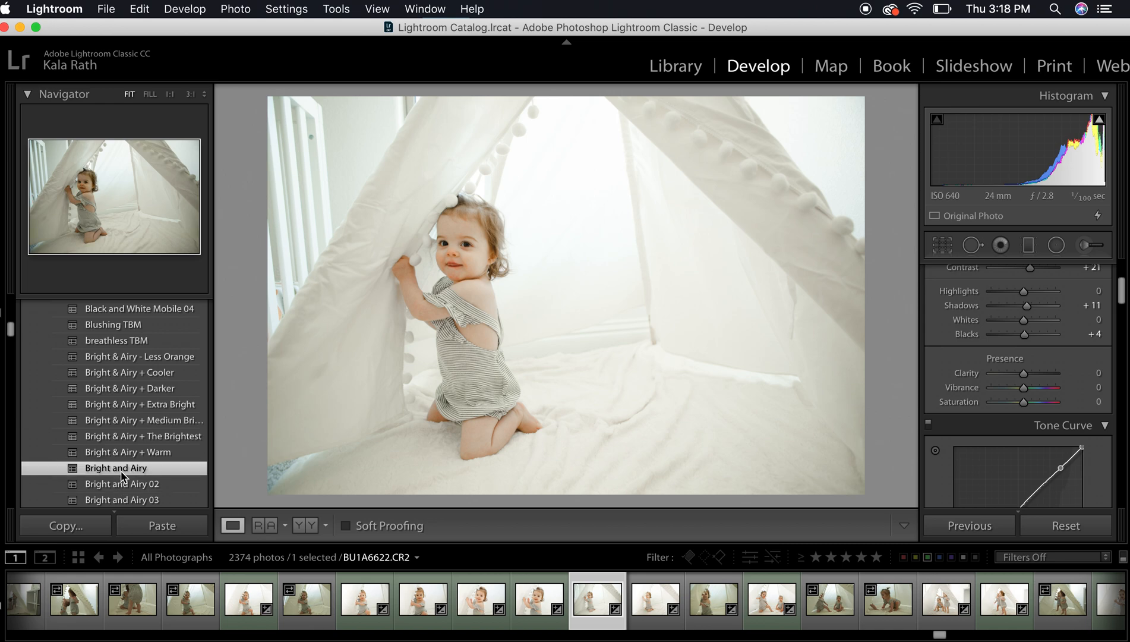
pyautogui.click(127, 452)
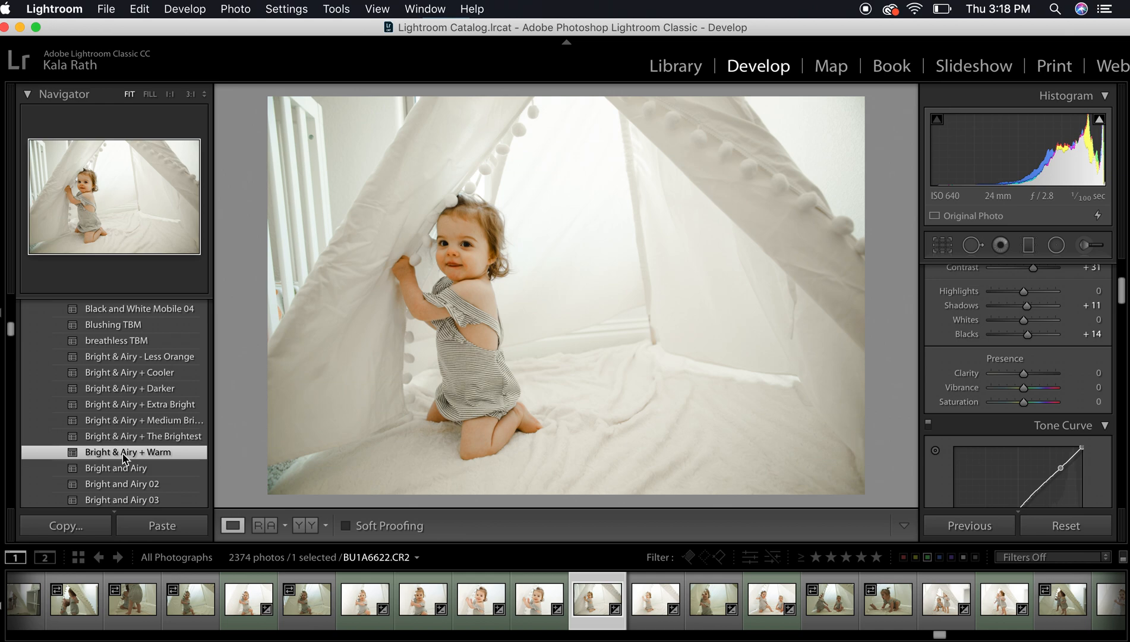
pyautogui.click(116, 468)
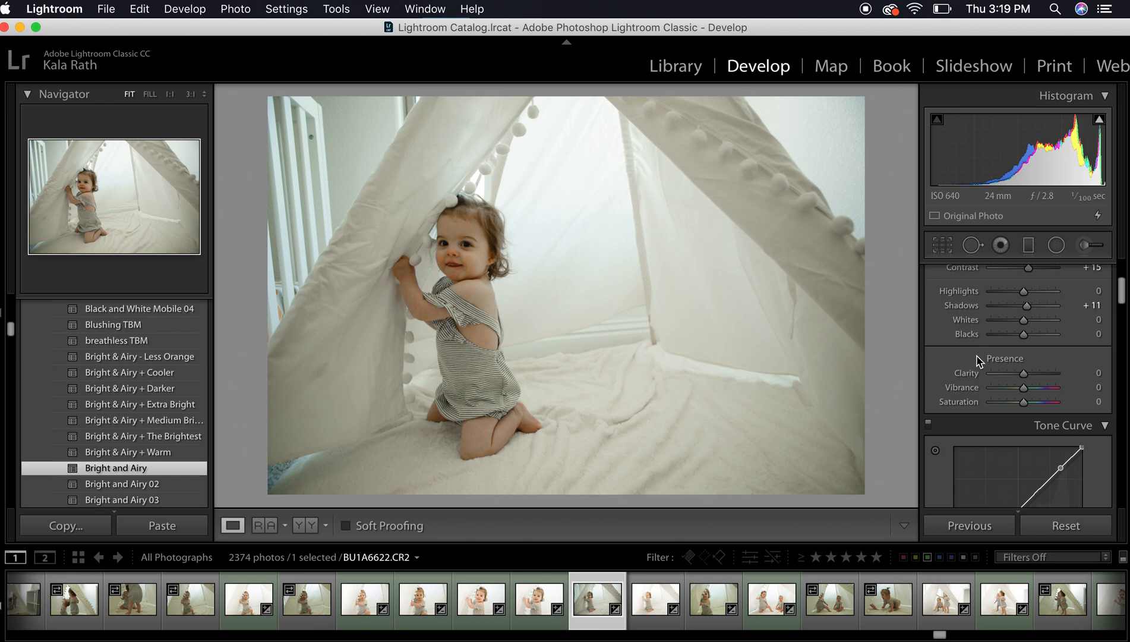
pyautogui.scroll(3, 977, 360)
pyautogui.scroll(2, 978, 359)
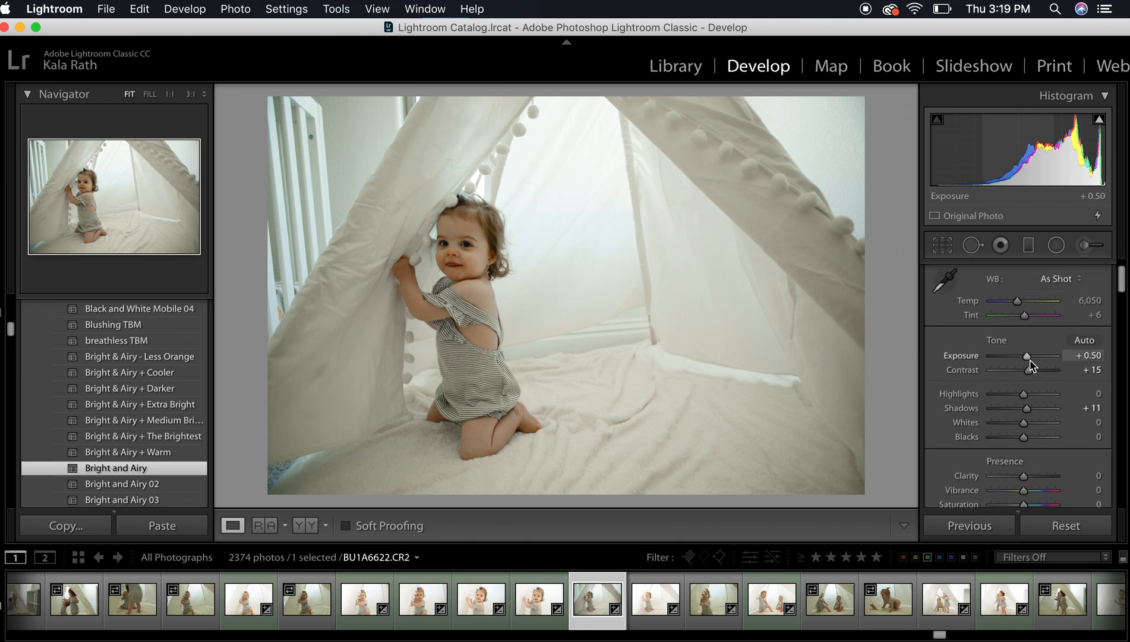
# Set Exposure to +1.50 in the Basic panel
pyautogui.moveTo(1029, 355); pyautogui.dragTo(1036, 357)
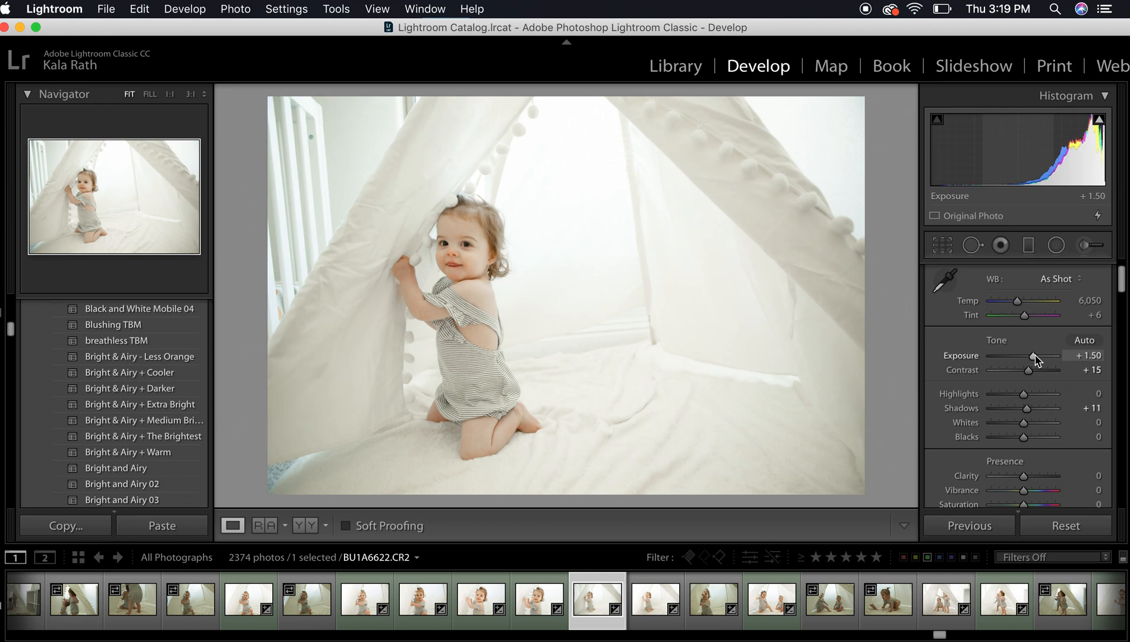
pyautogui.scroll(-4, 1036, 358)
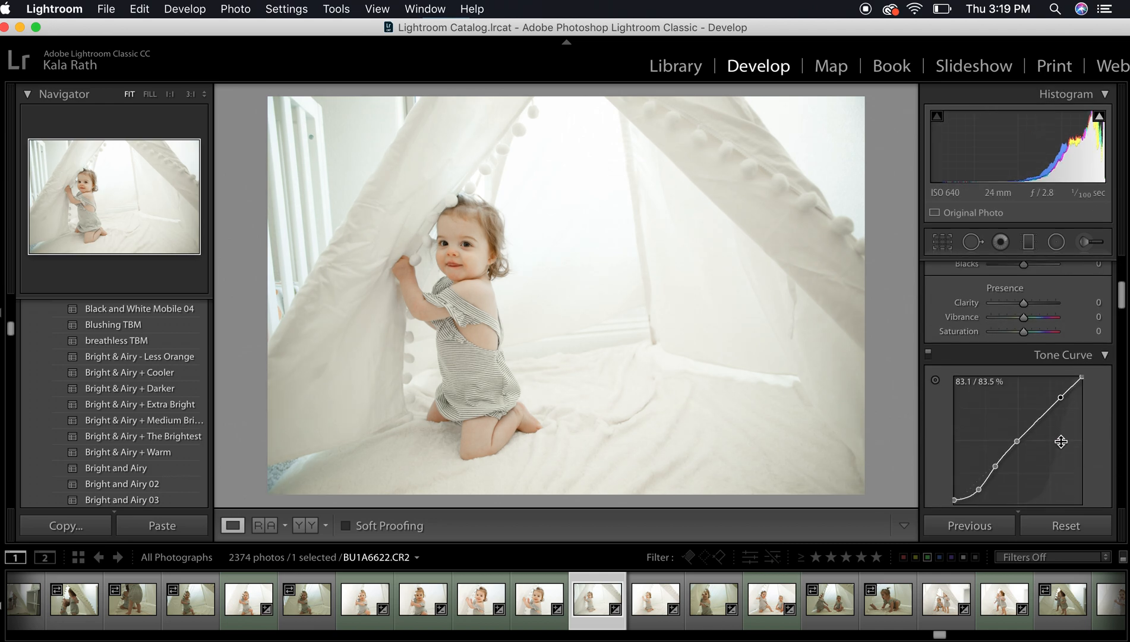
pyautogui.scroll(-4, 1051, 398)
pyautogui.scroll(-4, 1059, 433)
pyautogui.scroll(-2, 1063, 441)
pyautogui.scroll(-2, 1062, 441)
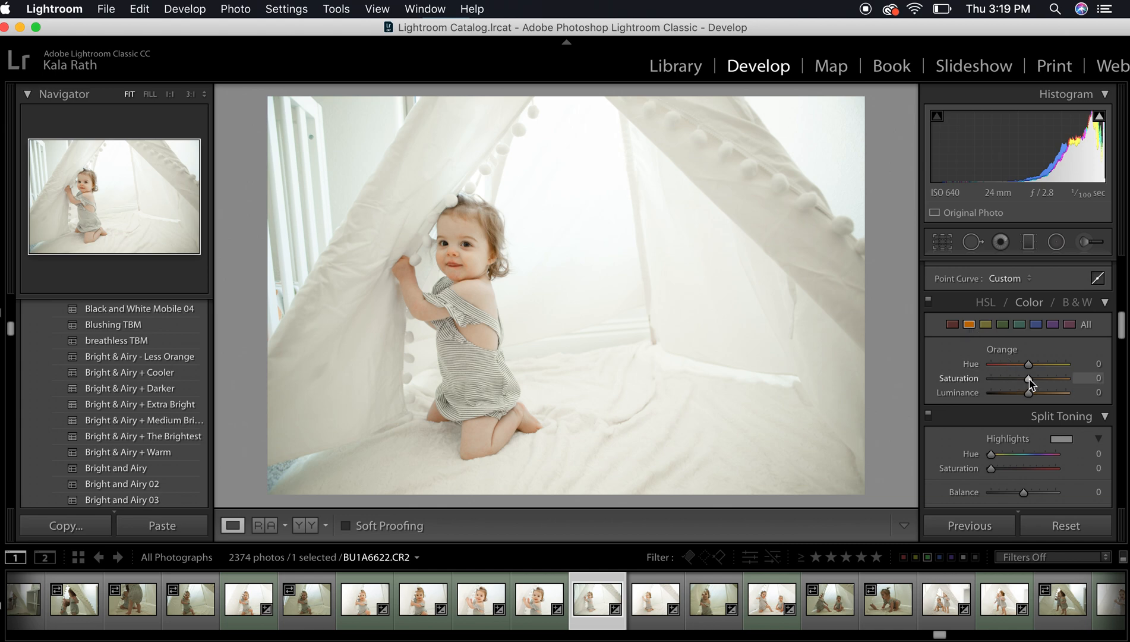
# Tune the HSL orange channel to saturation +14 and luminance +4 for the skin tones
pyautogui.moveTo(1030, 379); pyautogui.dragTo(1036, 379)
pyautogui.moveTo(1030, 392); pyautogui.dragTo(1039, 392)
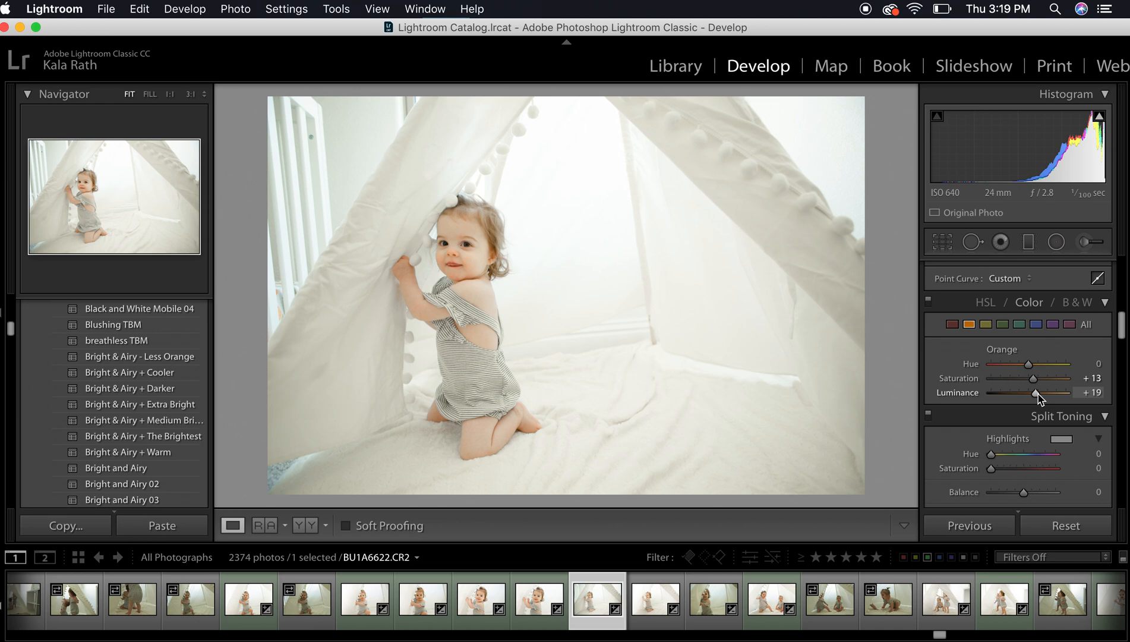
pyautogui.moveTo(1033, 379); pyautogui.dragTo(1038, 379)
pyautogui.moveTo(1035, 393)
pyautogui.mouseDown()
pyautogui.moveTo(1049, 393)
pyautogui.moveTo(1032, 394)
pyautogui.mouseUp()
pyautogui.moveTo(1036, 379); pyautogui.dragTo(1034, 380)
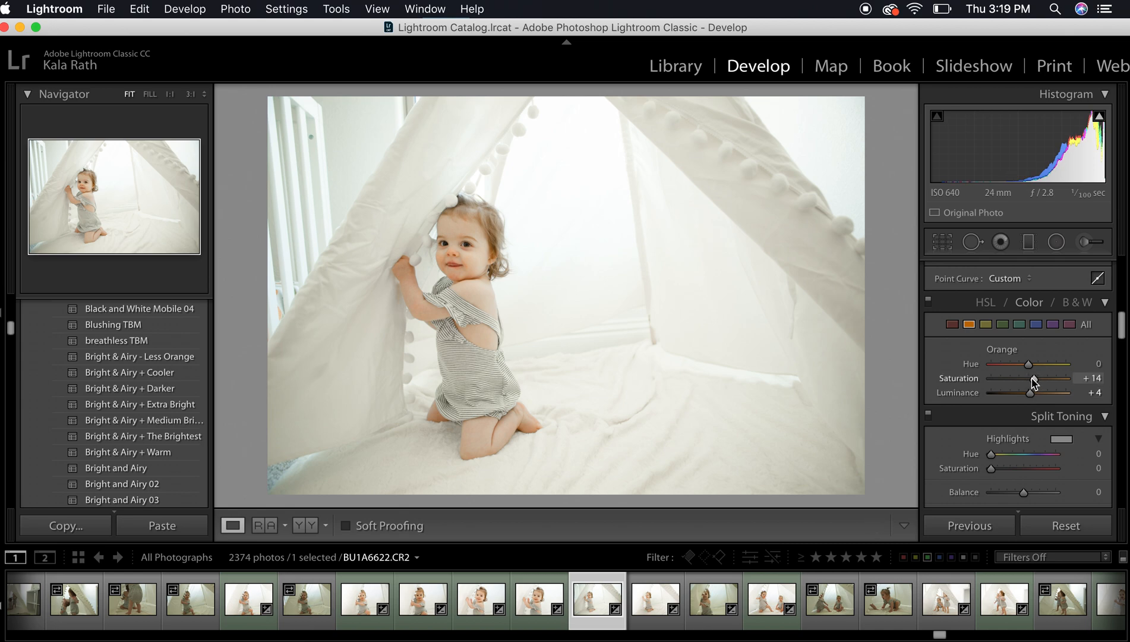
pyautogui.scroll(5, 1033, 379)
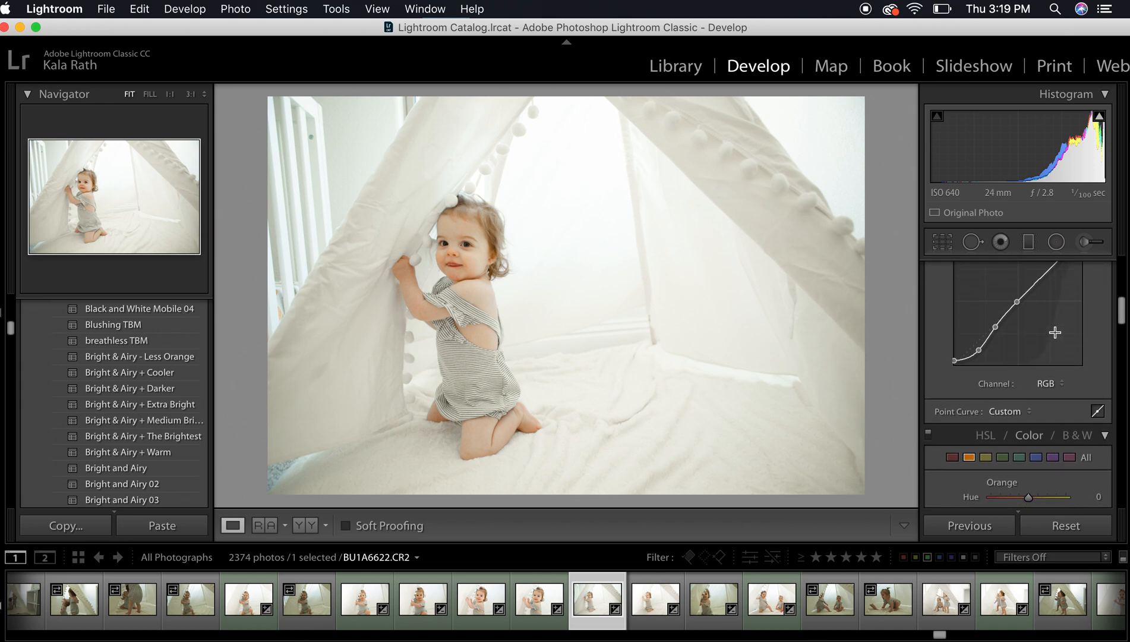
pyautogui.scroll(5, 1051, 354)
pyautogui.scroll(-1, 1058, 336)
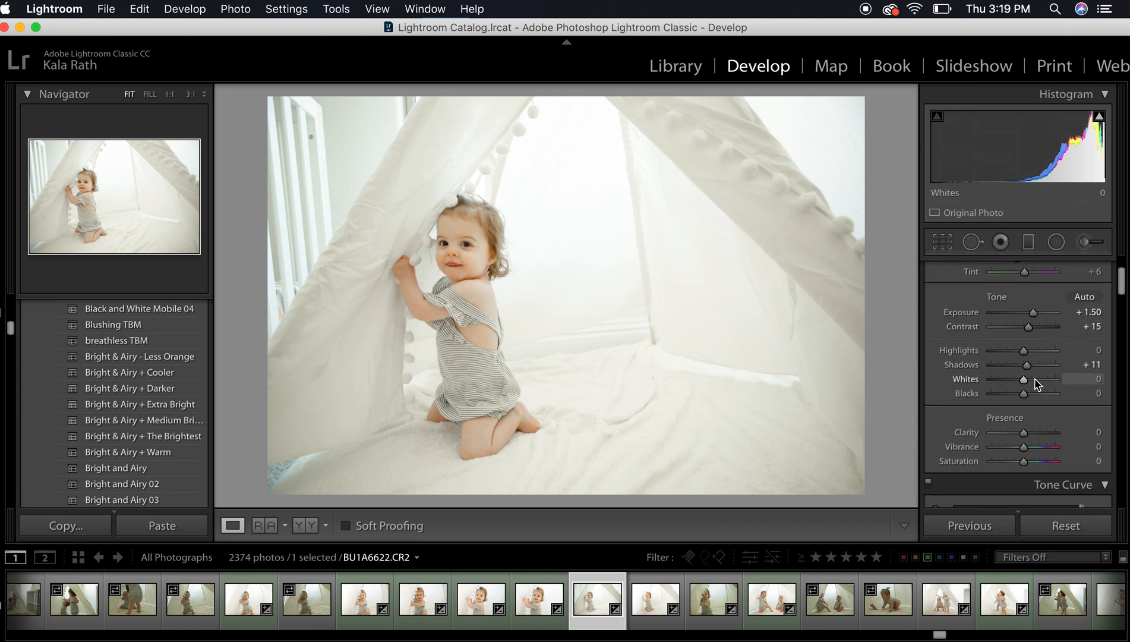
pyautogui.scroll(3, 1058, 460)
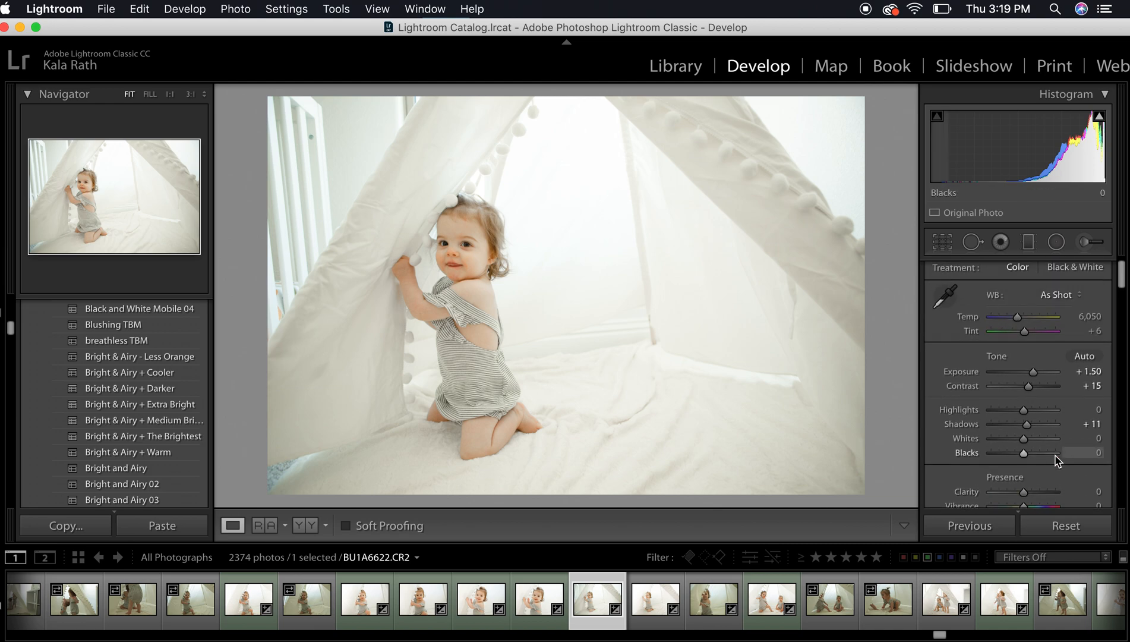
# Nudge tint toward magenta, set orange hue to -10 and orange luminance to -2
pyautogui.moveTo(1026, 334); pyautogui.dragTo(1027, 334)
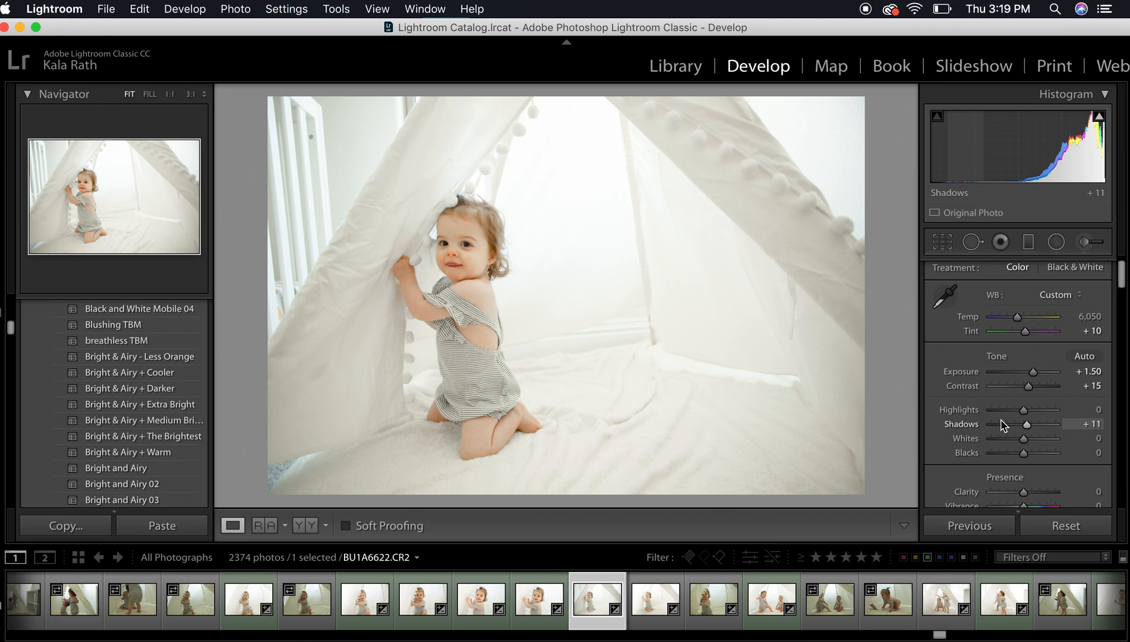
pyautogui.scroll(-5, 1002, 424)
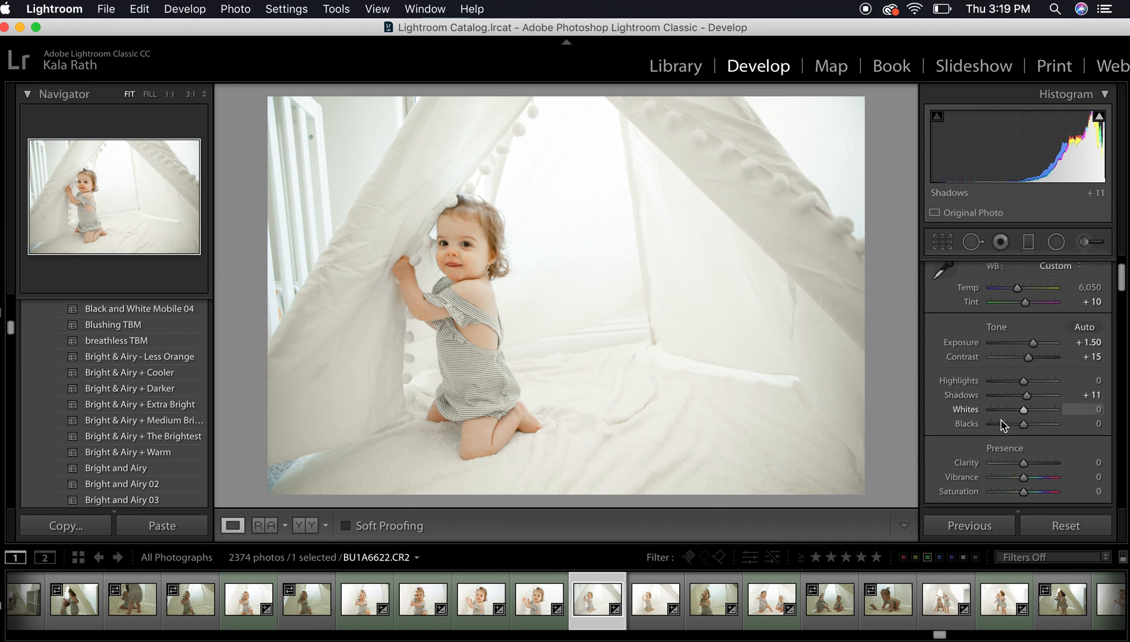
pyautogui.scroll(-5, 1003, 434)
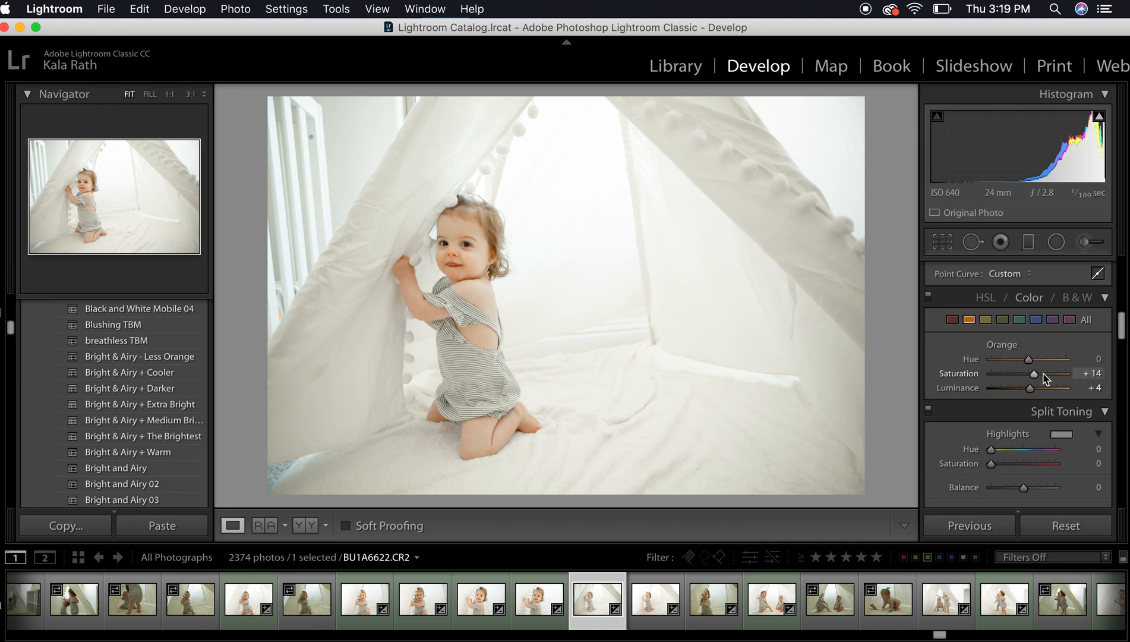
pyautogui.moveTo(1031, 360); pyautogui.dragTo(1027, 359)
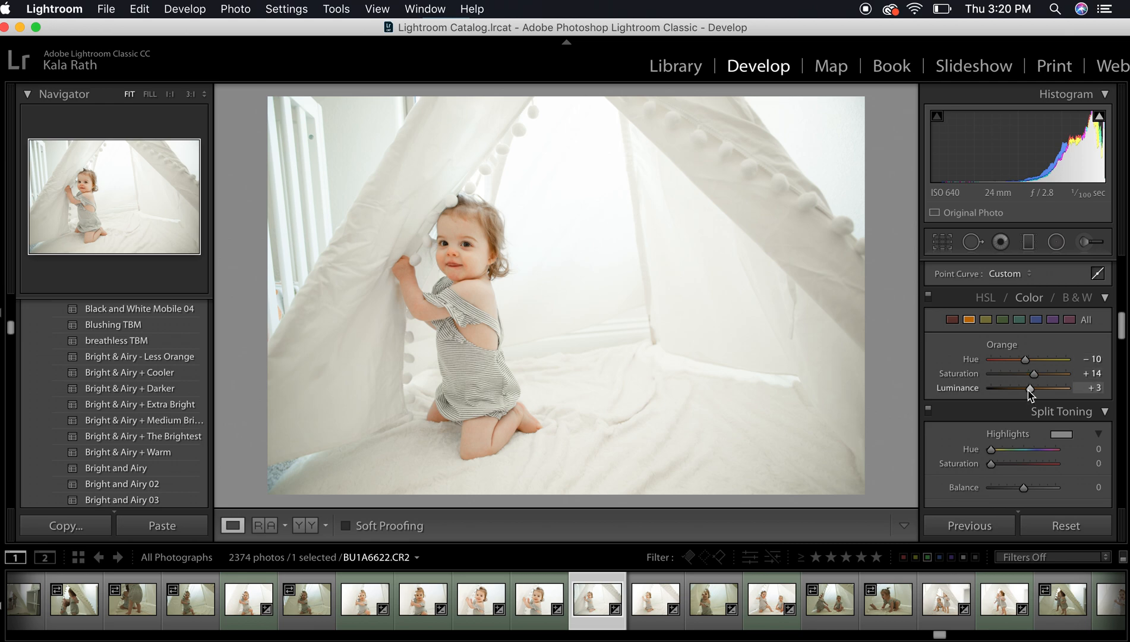
pyautogui.moveTo(1030, 390); pyautogui.dragTo(1029, 389)
# Add a graduated filter on the left side with exposure around +1.70
pyautogui.click(1028, 243)
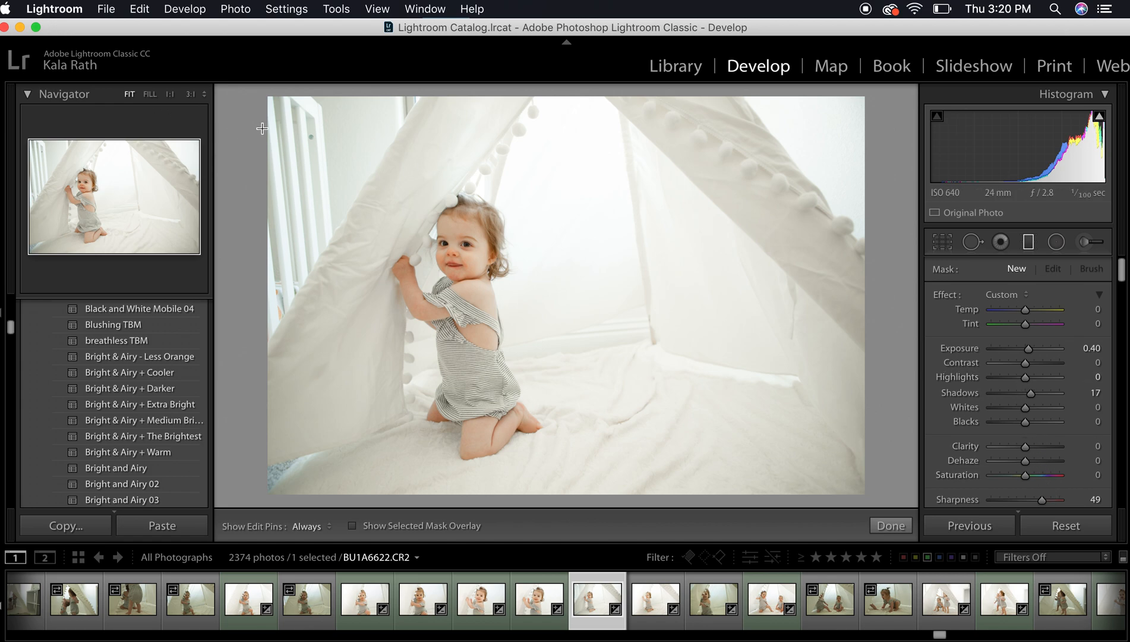
pyautogui.moveTo(251, 118); pyautogui.dragTo(362, 183)
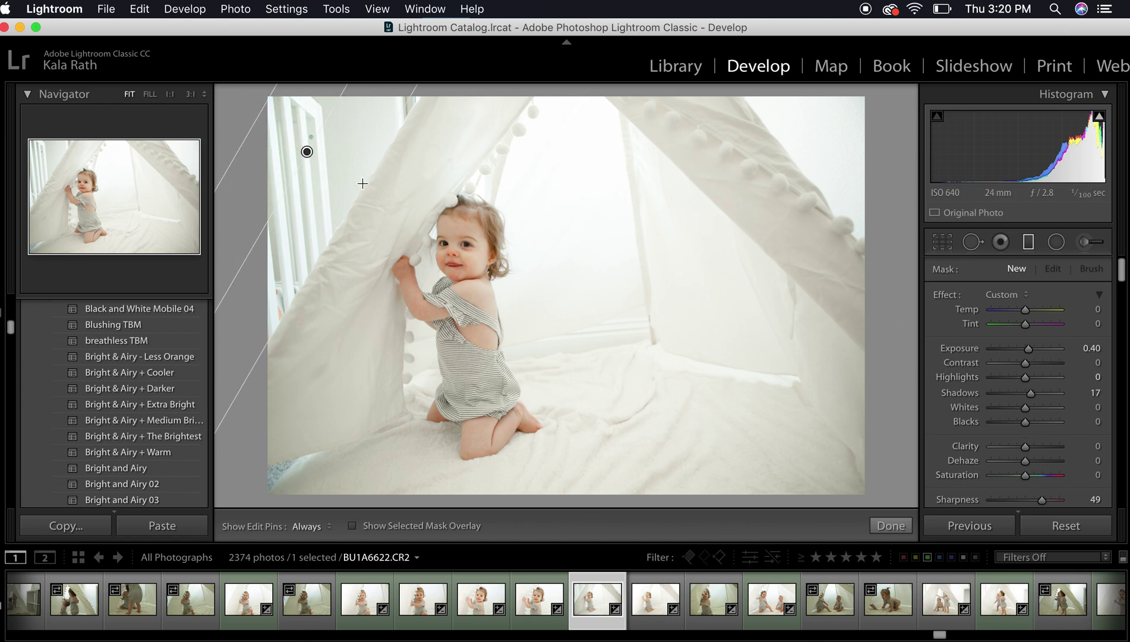
pyautogui.click(345, 174)
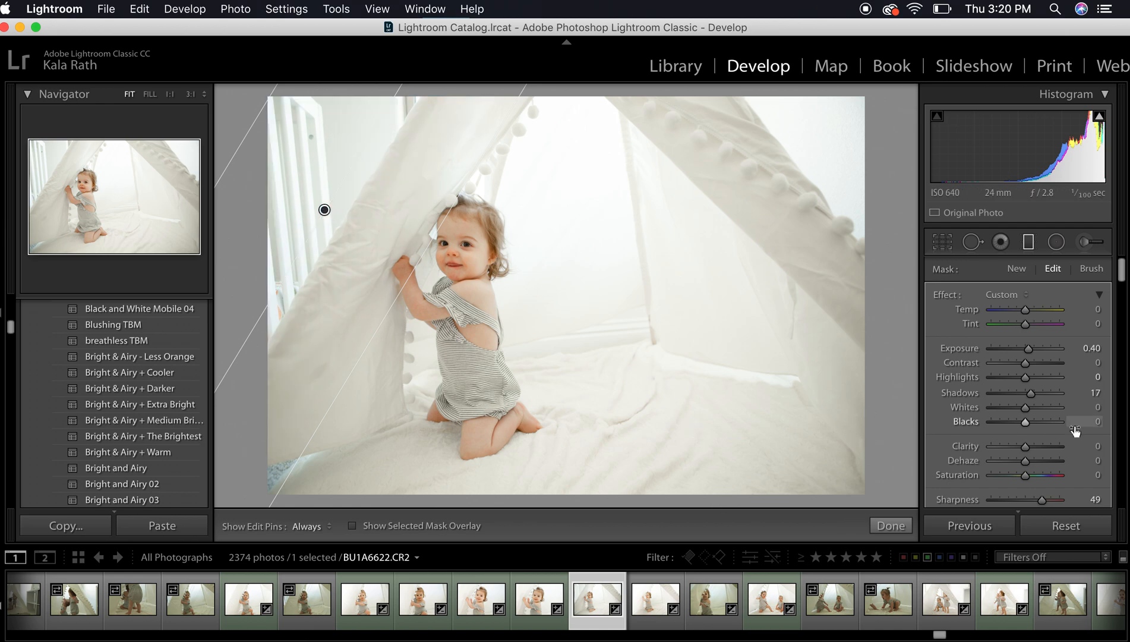
pyautogui.moveTo(1030, 352); pyautogui.dragTo(1045, 352)
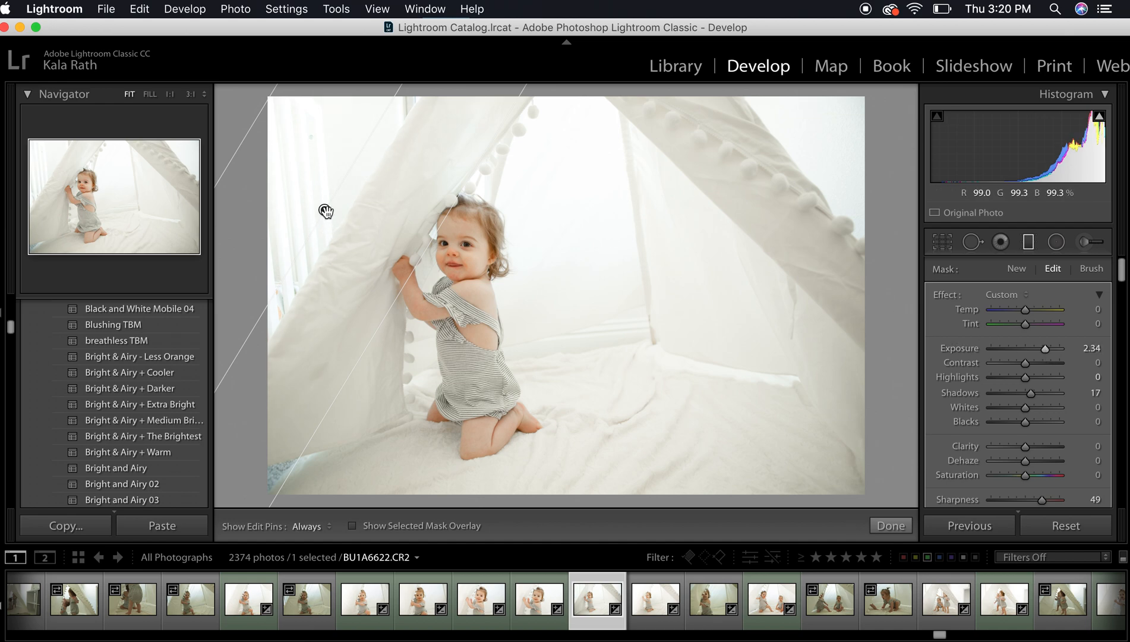
pyautogui.moveTo(324, 210)
pyautogui.mouseDown()
pyautogui.moveTo(331, 239)
pyautogui.moveTo(306, 266)
pyautogui.mouseUp()
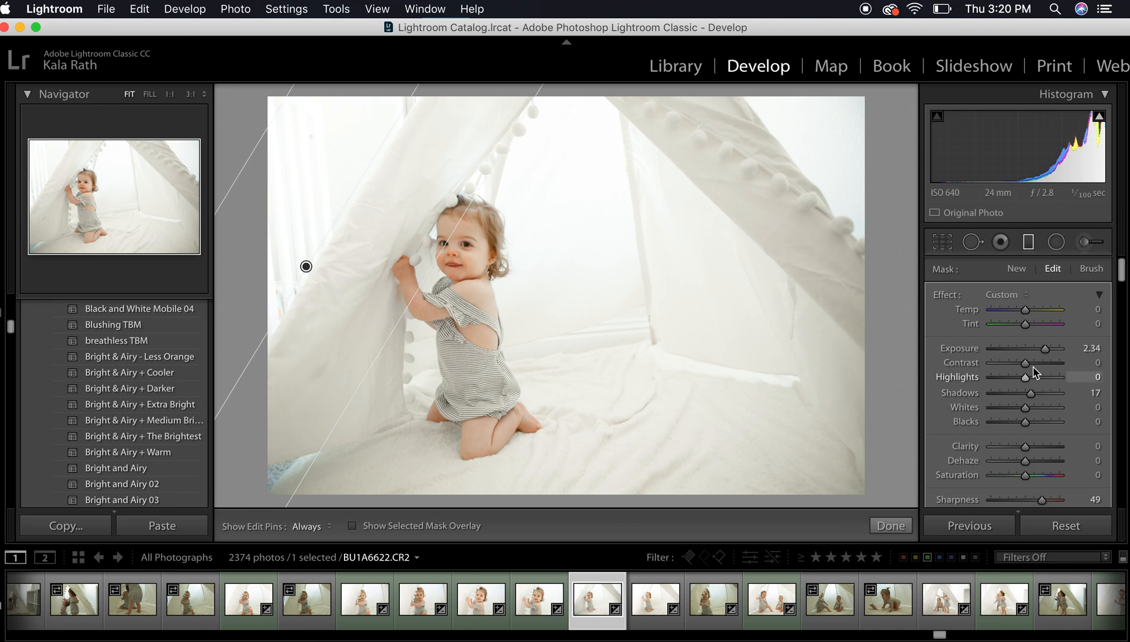
pyautogui.moveTo(1045, 348); pyautogui.dragTo(1040, 349)
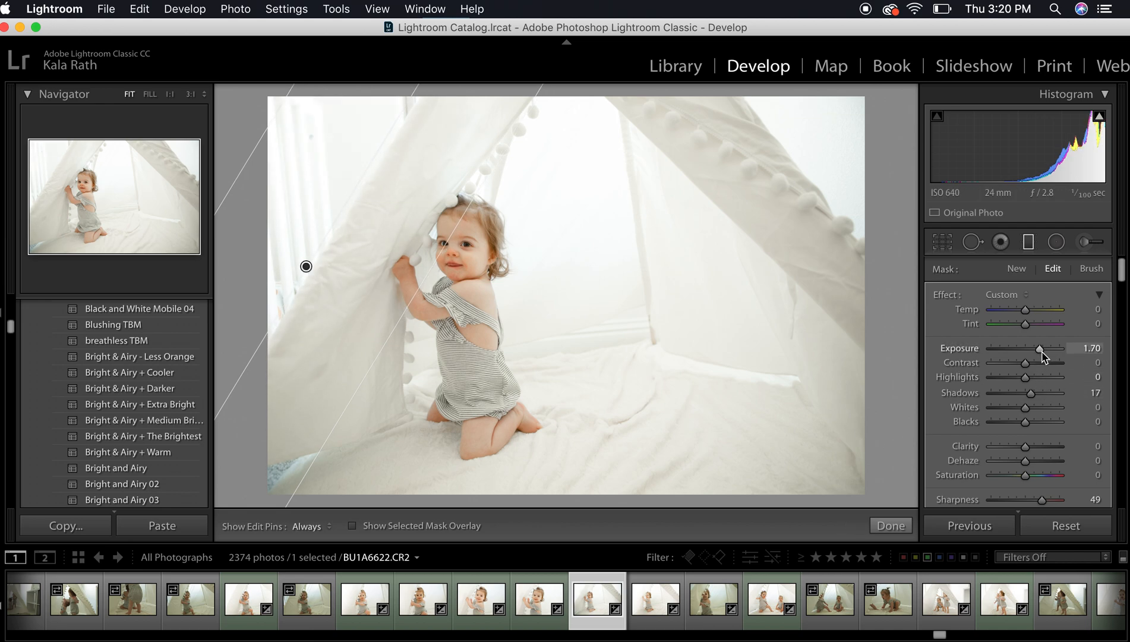
# Add a right-side gradient at +0.75 exposure and compare before/after side by side
pyautogui.moveTo(876, 352); pyautogui.dragTo(745, 350)
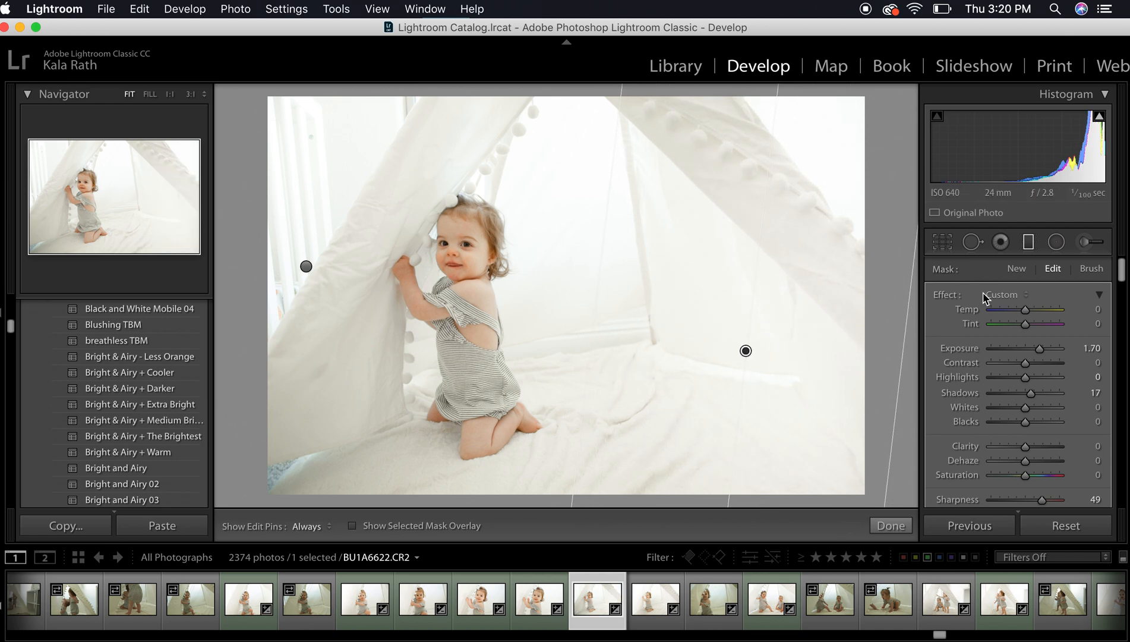
pyautogui.moveTo(1039, 348); pyautogui.dragTo(1030, 348)
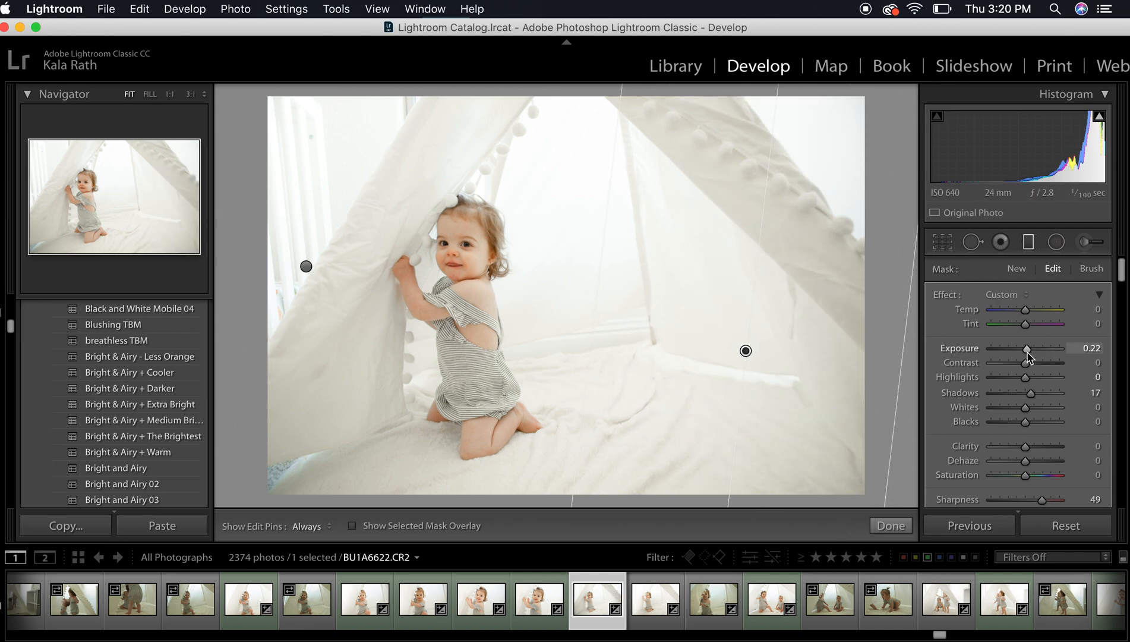
pyautogui.moveTo(1030, 348); pyautogui.dragTo(1034, 348)
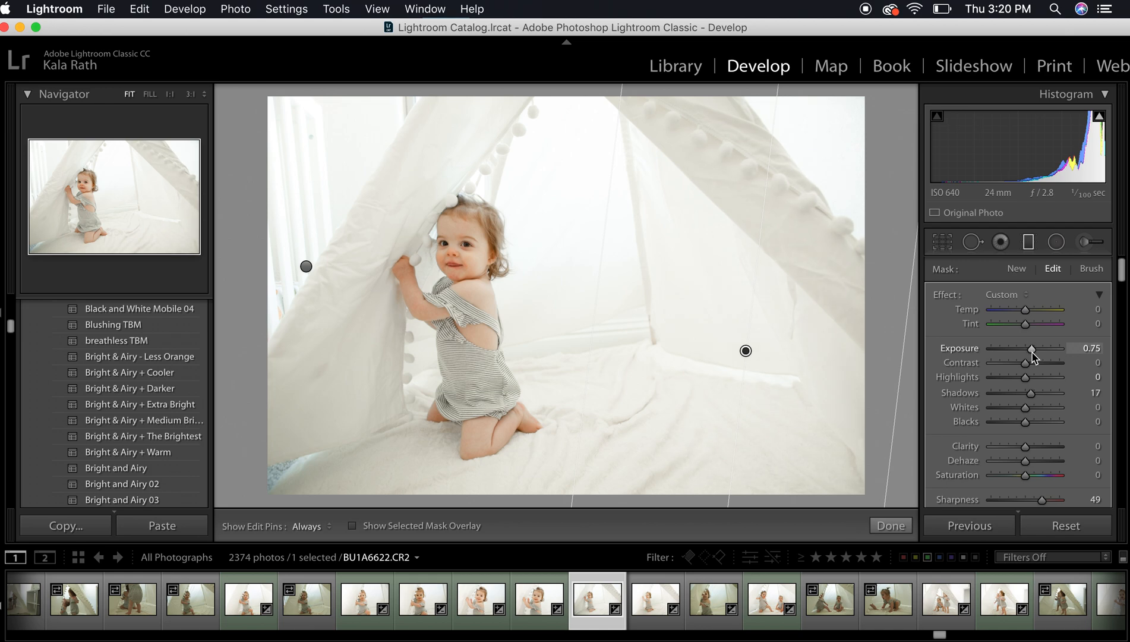
pyautogui.click(890, 528)
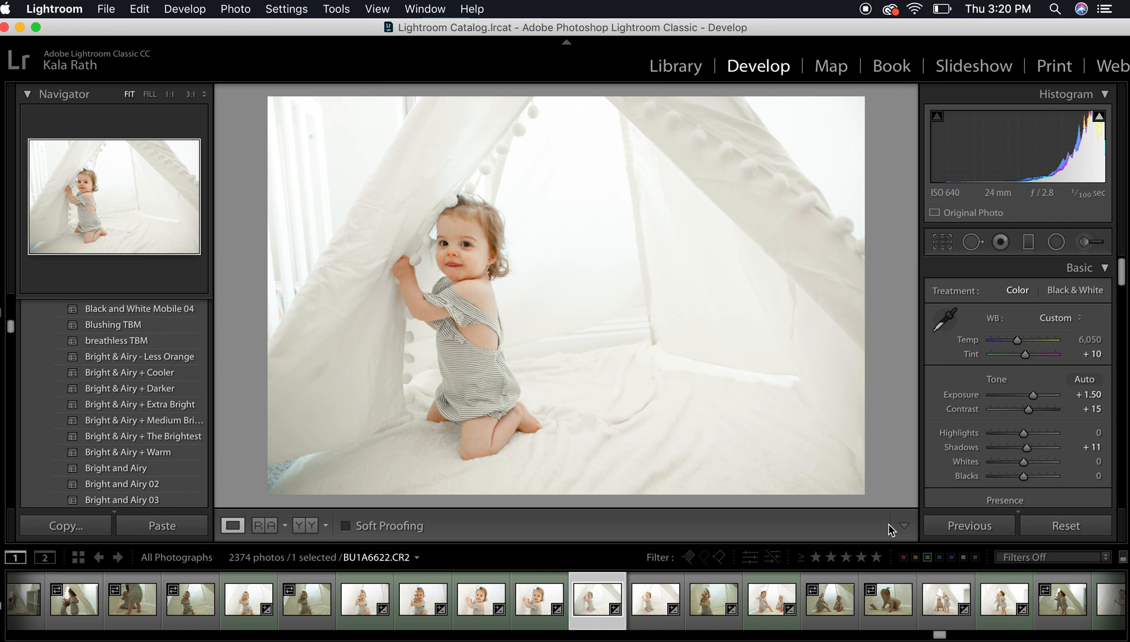
pyautogui.click(305, 527)
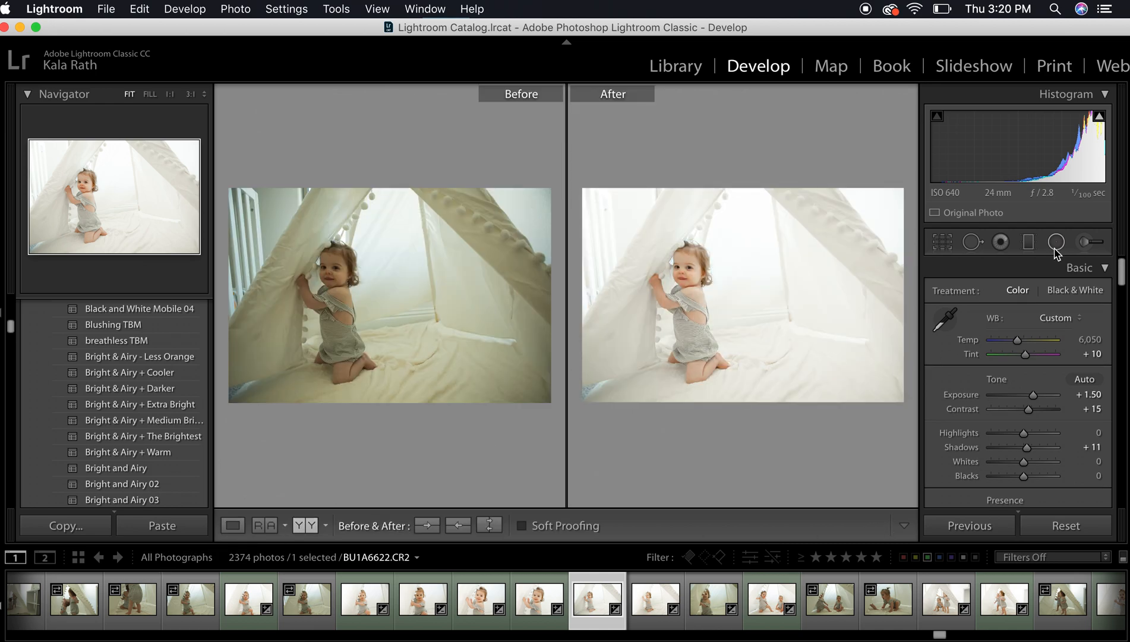
# Add a bottom-left gradient with raised exposure and return to the single edited view
pyautogui.click(1029, 242)
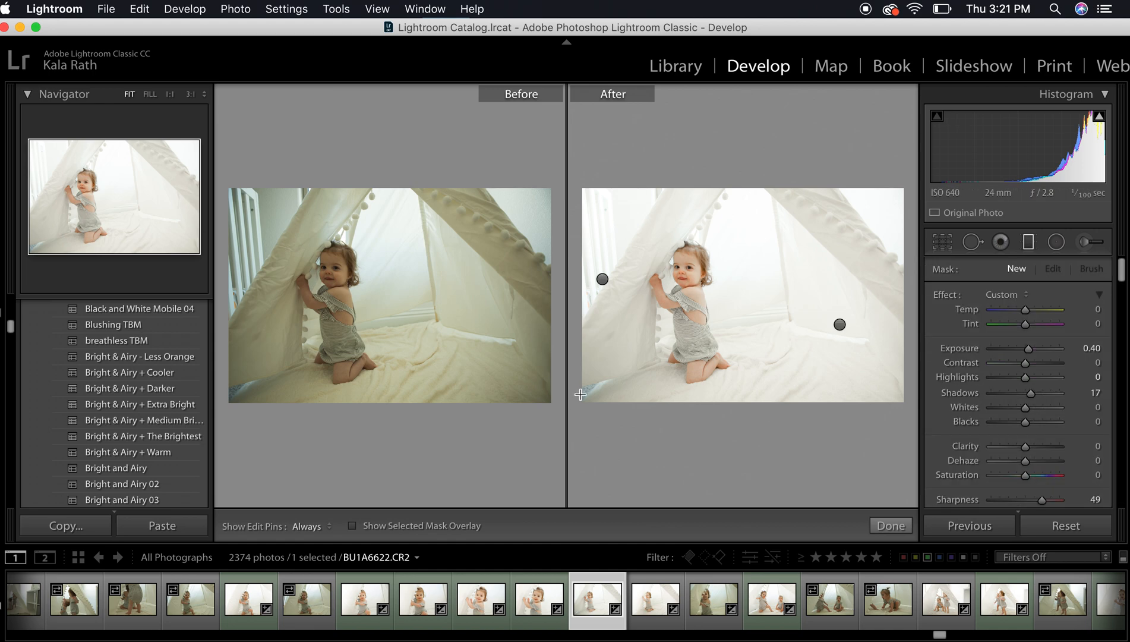
pyautogui.moveTo(575, 394); pyautogui.dragTo(667, 342)
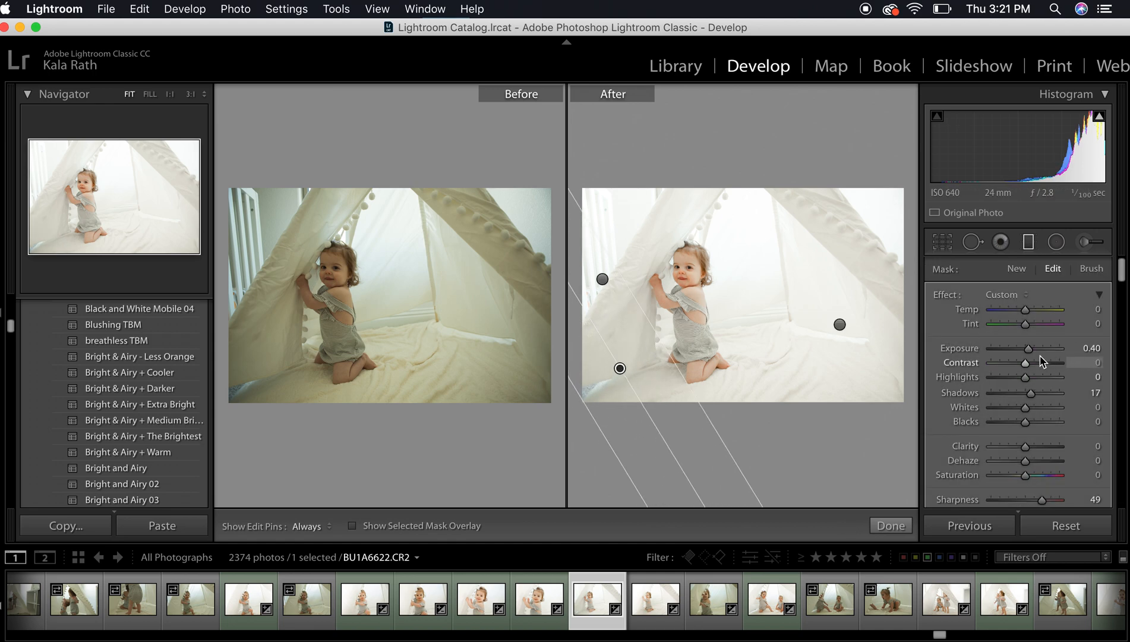
pyautogui.moveTo(1028, 348); pyautogui.dragTo(1117, 370)
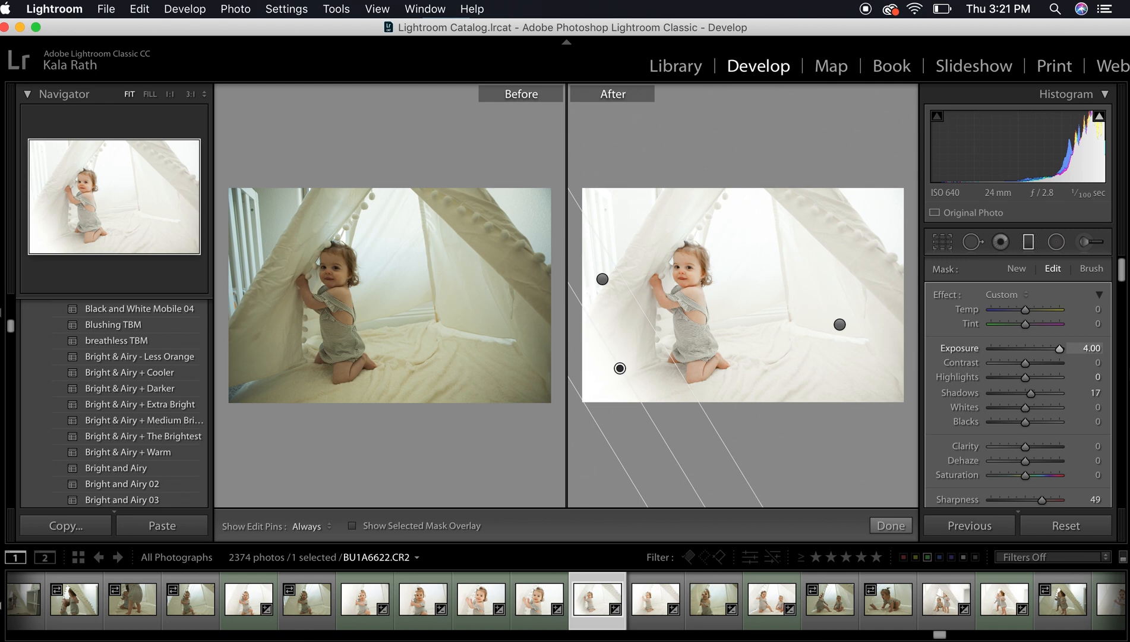
pyautogui.moveTo(1059, 348); pyautogui.dragTo(1036, 350)
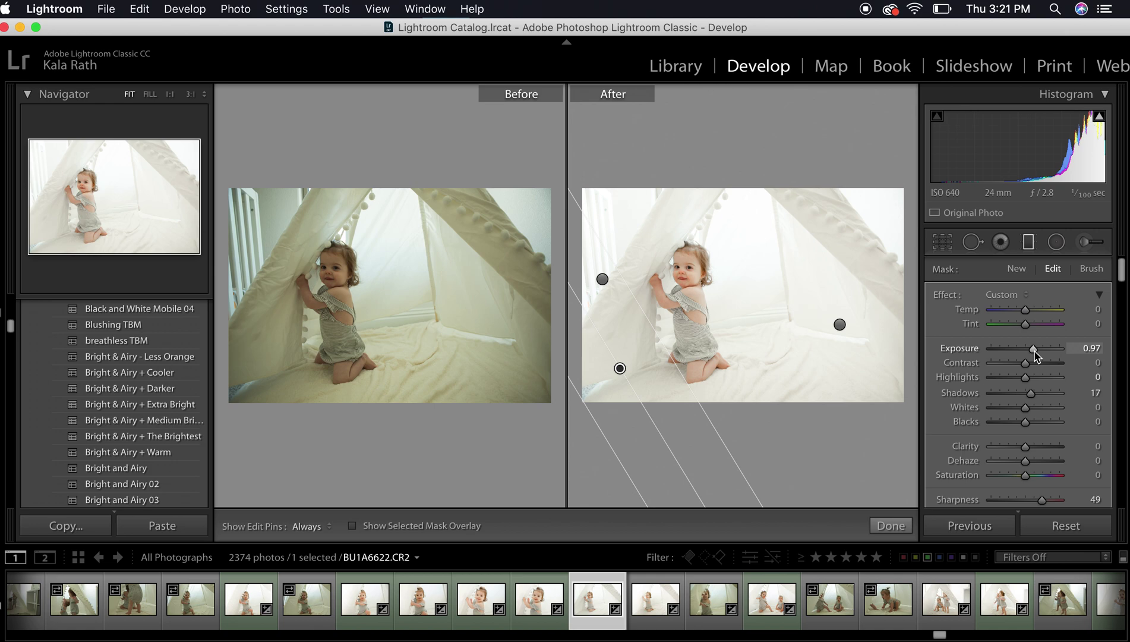
pyautogui.click(890, 526)
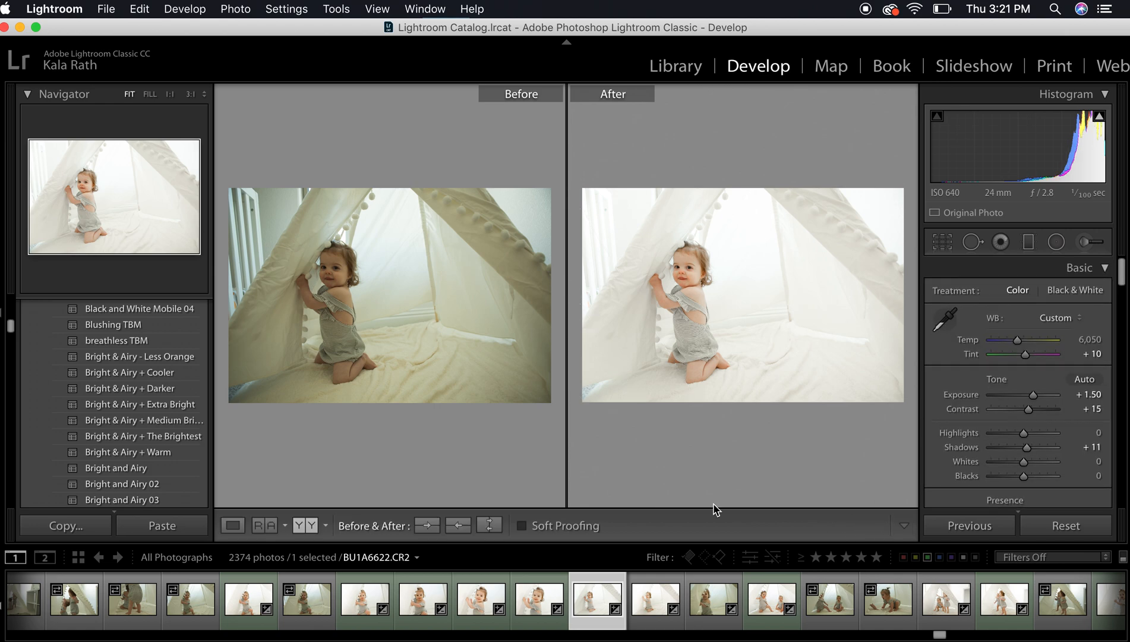
pyautogui.click(233, 526)
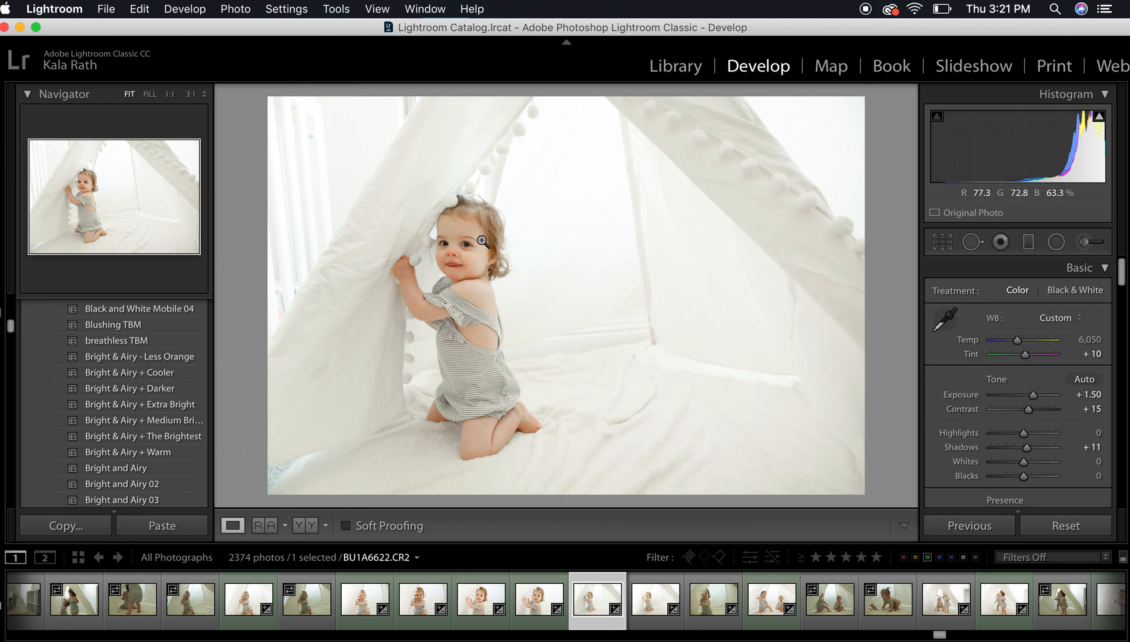
# Zoom to 1:1 on the child's face ready for an Adjustment Brush
pyautogui.click(514, 234)
pyautogui.moveTo(372, 260); pyautogui.dragTo(469, 265)
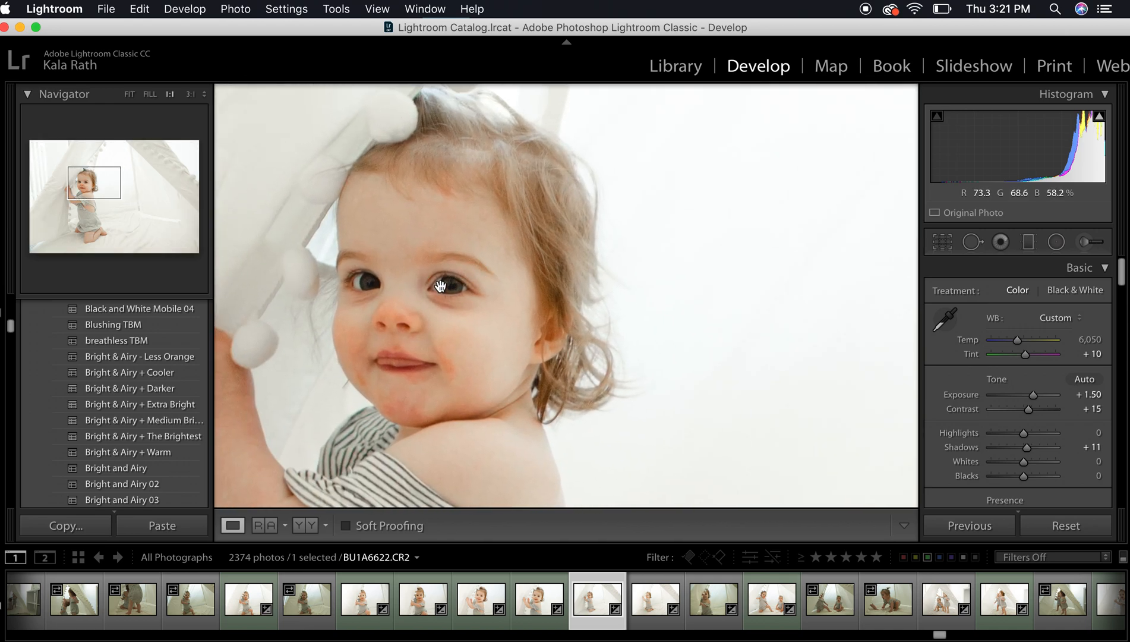
pyautogui.click(433, 288)
pyautogui.click(453, 255)
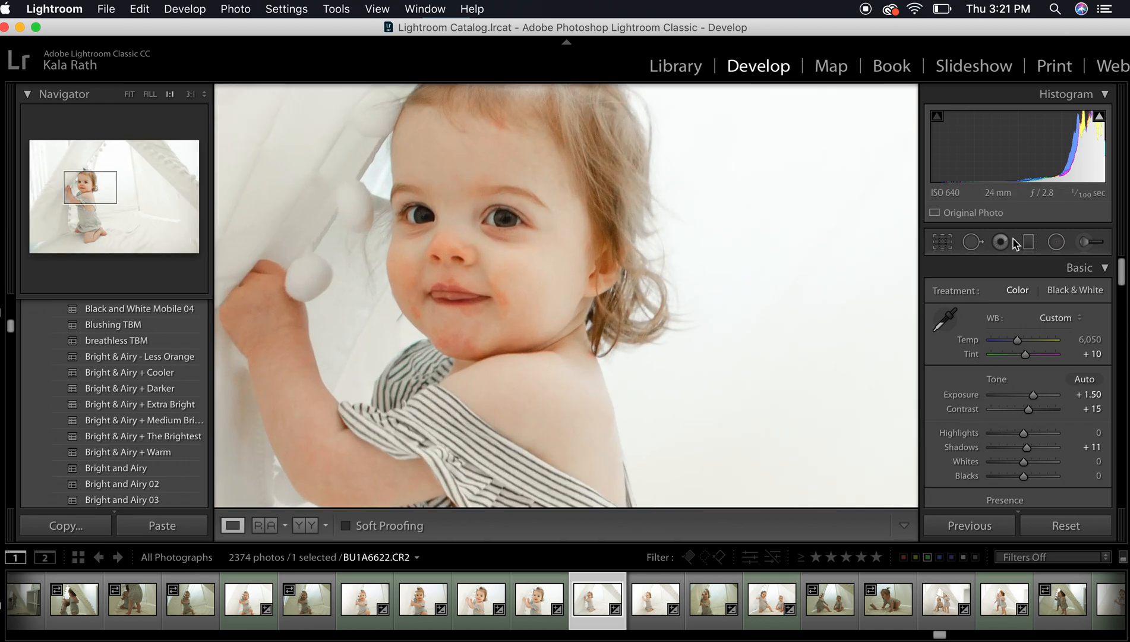
pyautogui.click(1085, 241)
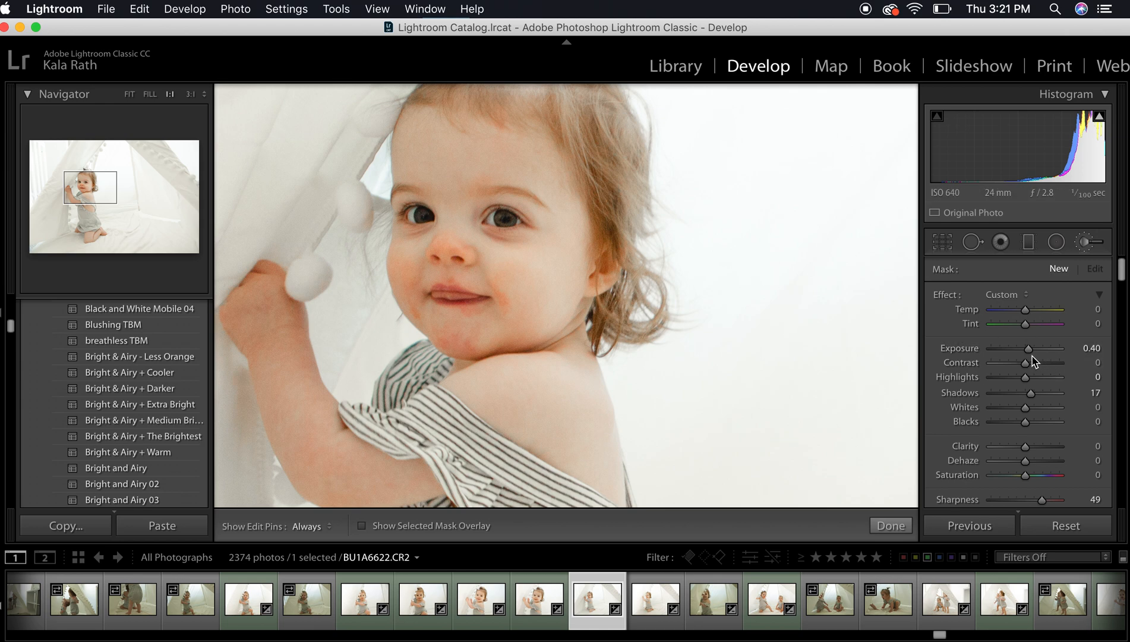
pyautogui.scroll(-3, 1027, 368)
pyautogui.scroll(-5, 1028, 368)
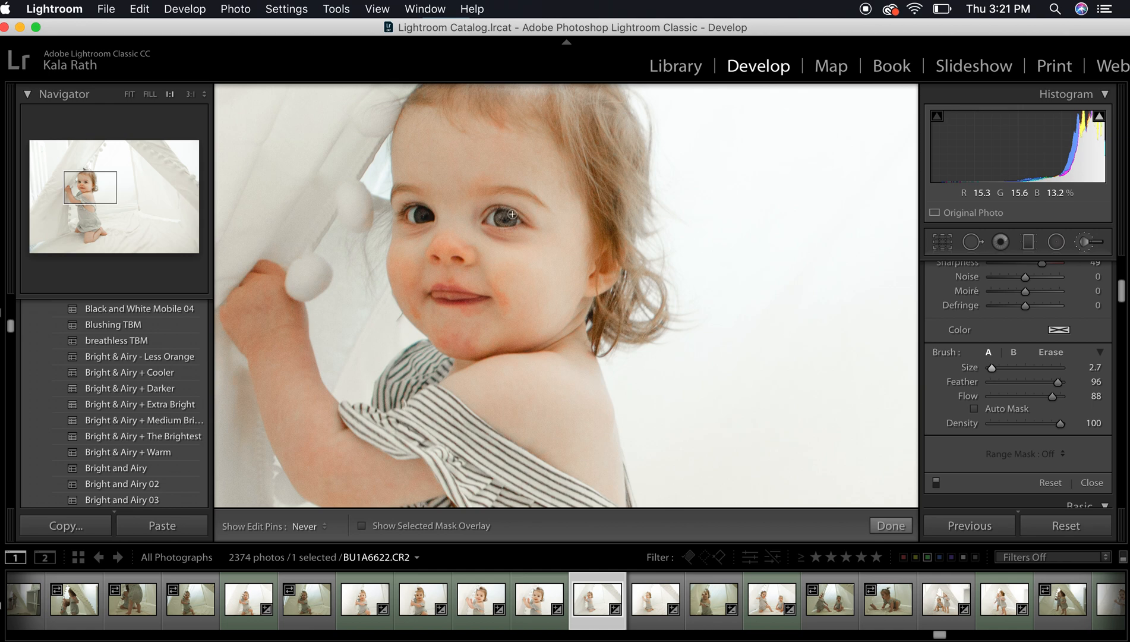
# Brush +0.40 exposure onto the toddler's eye, finish, and refit the view
pyautogui.click(501, 215)
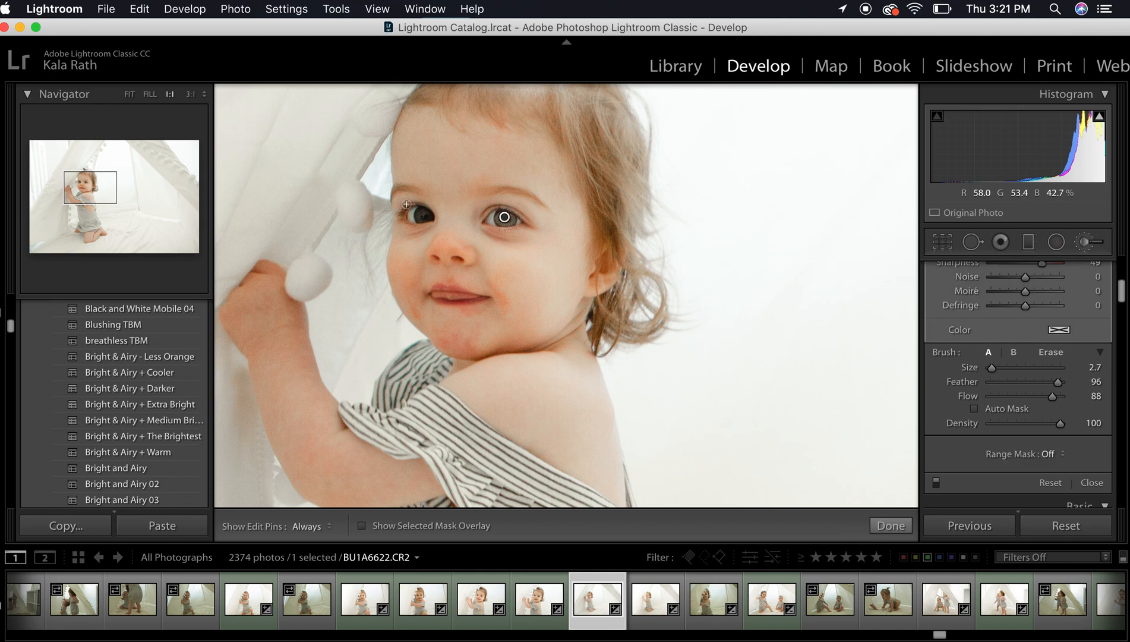
pyautogui.press('h')
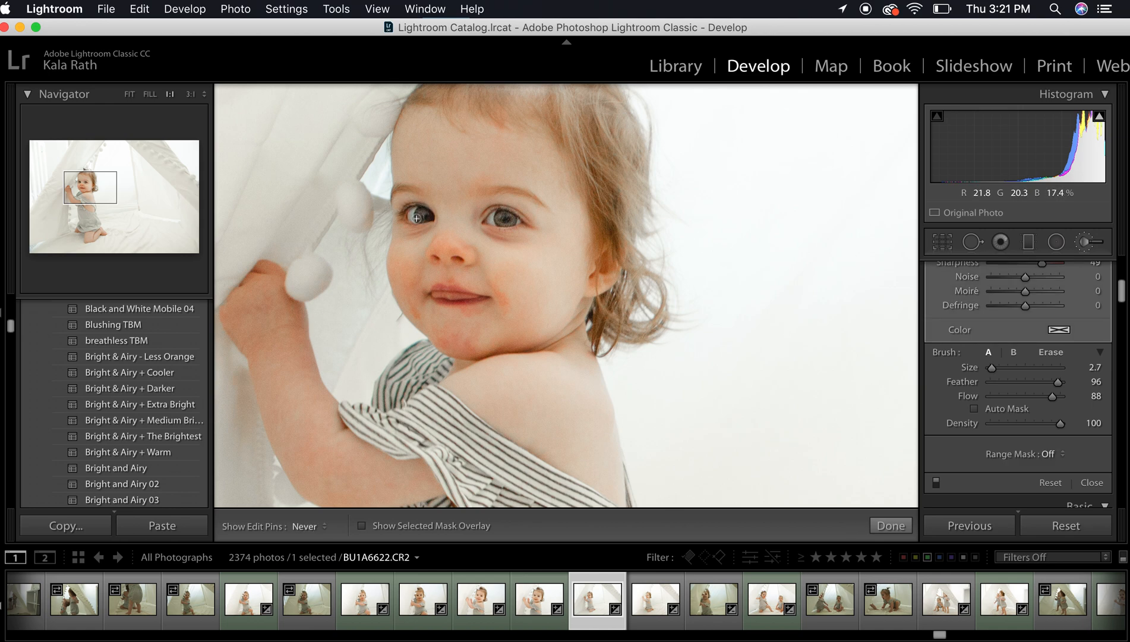
pyautogui.press('h')
pyautogui.scroll(3, 1061, 329)
pyautogui.scroll(3, 1062, 329)
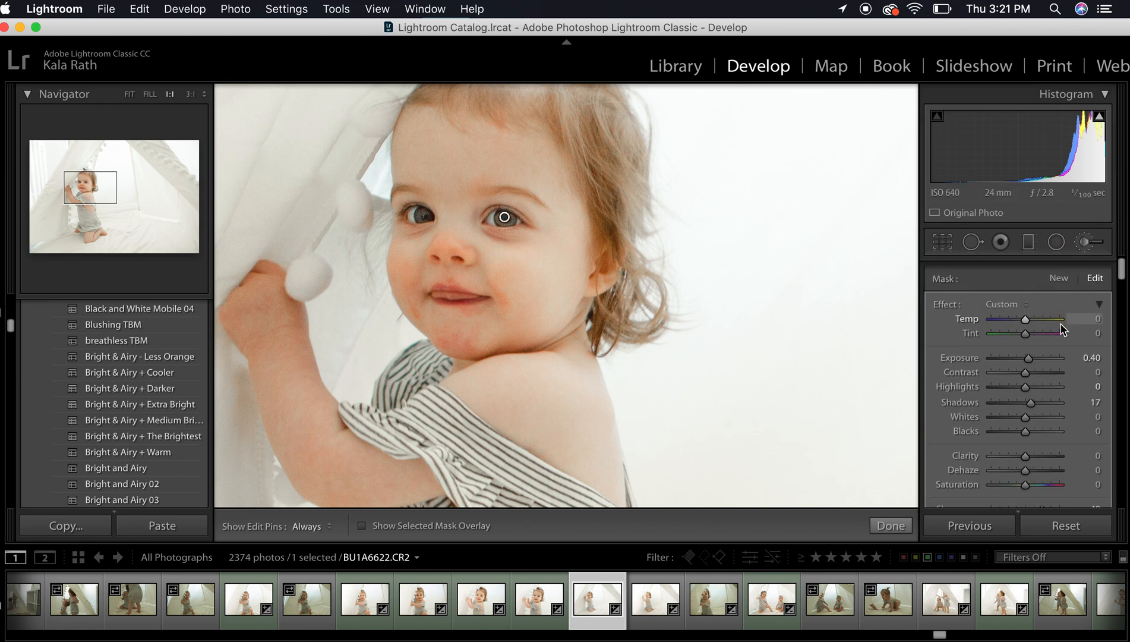
pyautogui.scroll(3, 1051, 353)
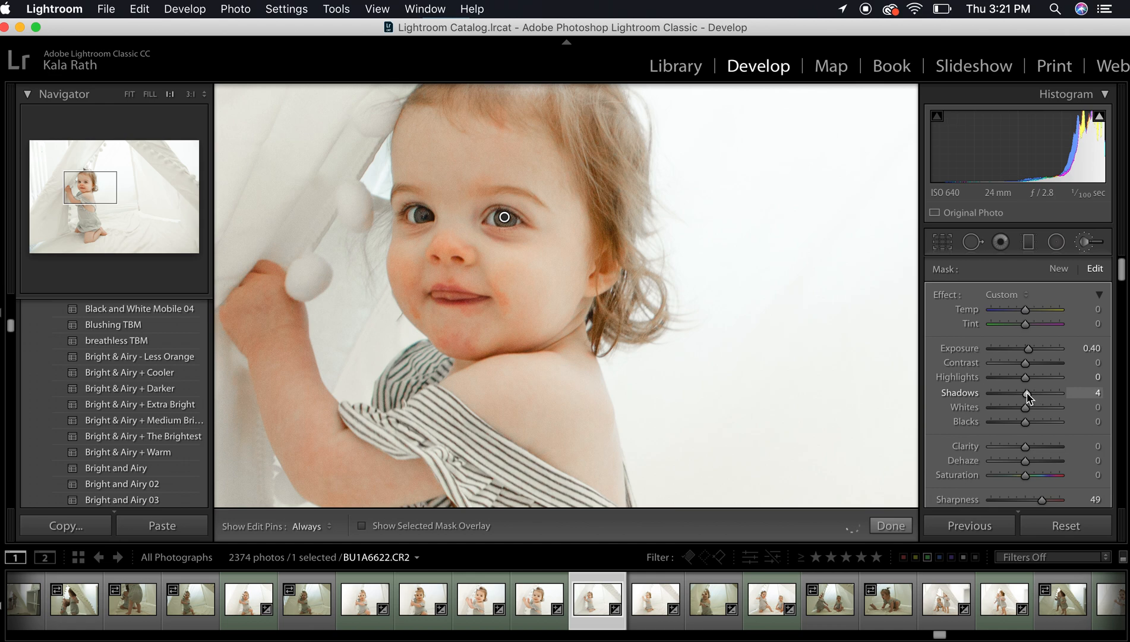
pyautogui.click(890, 525)
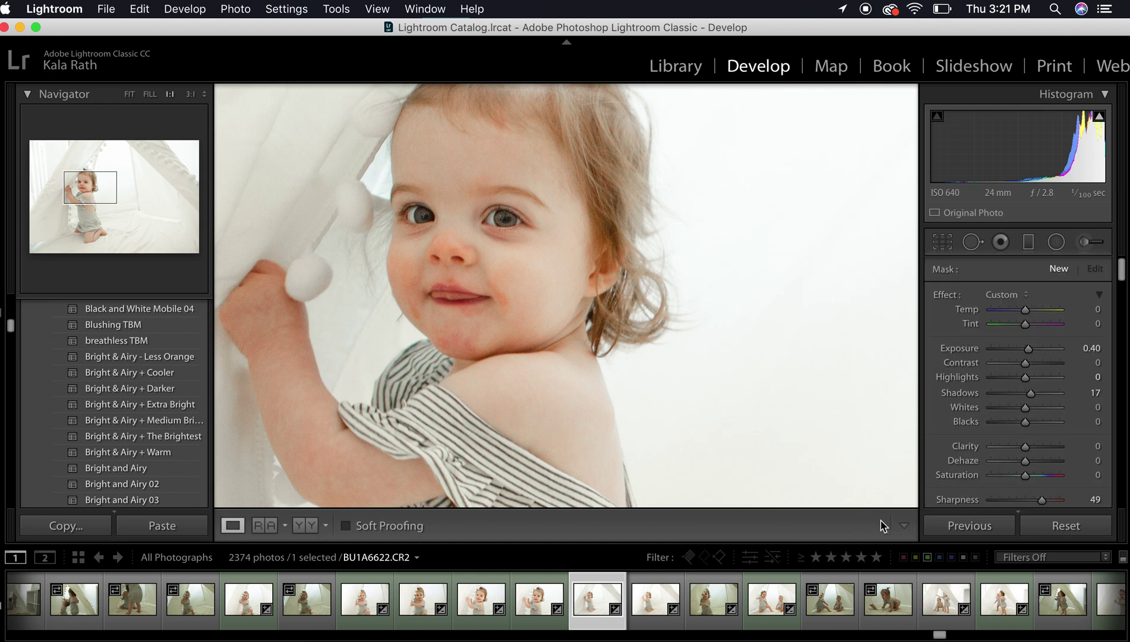
pyautogui.click(843, 488)
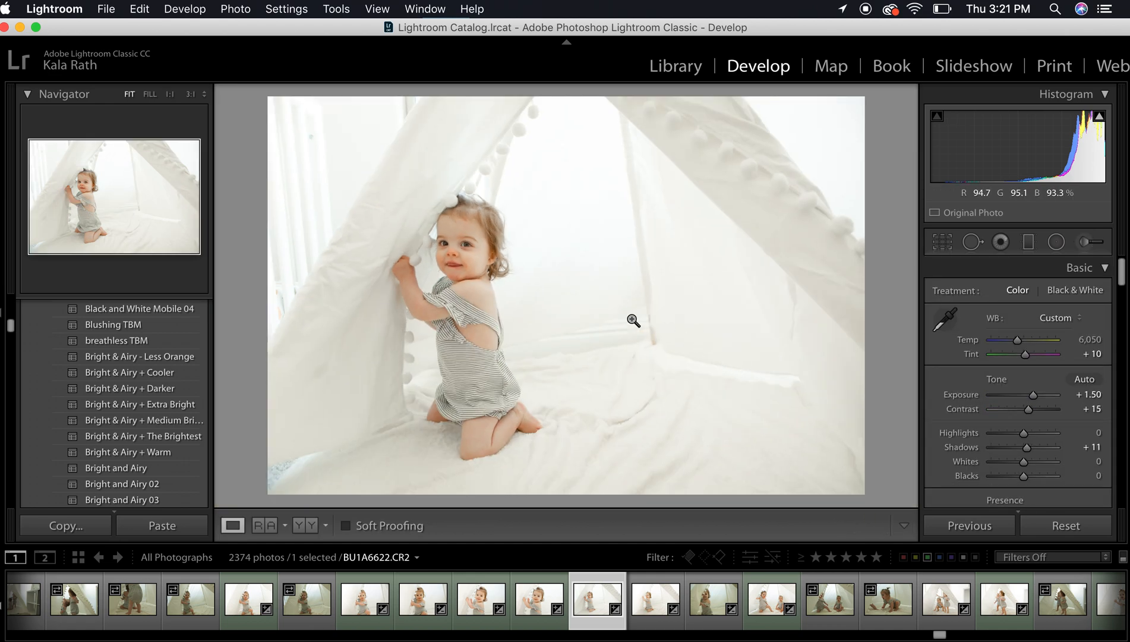
pyautogui.click(594, 296)
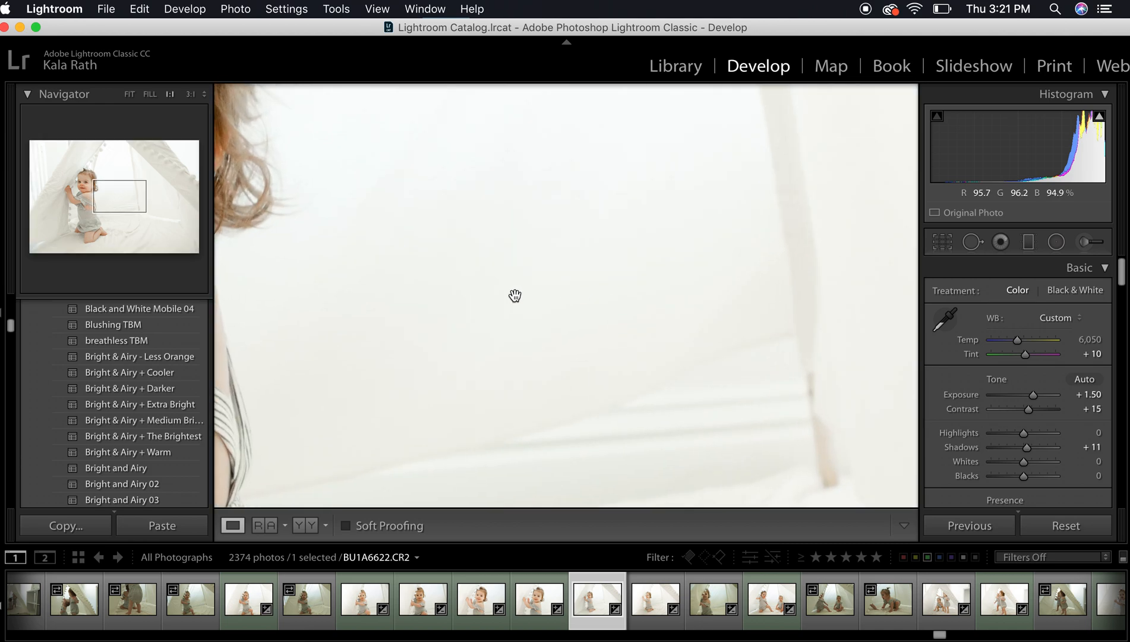
# Frame the face and ready Spot Removal in Heal mode with a smaller brush
pyautogui.moveTo(411, 266); pyautogui.dragTo(662, 319)
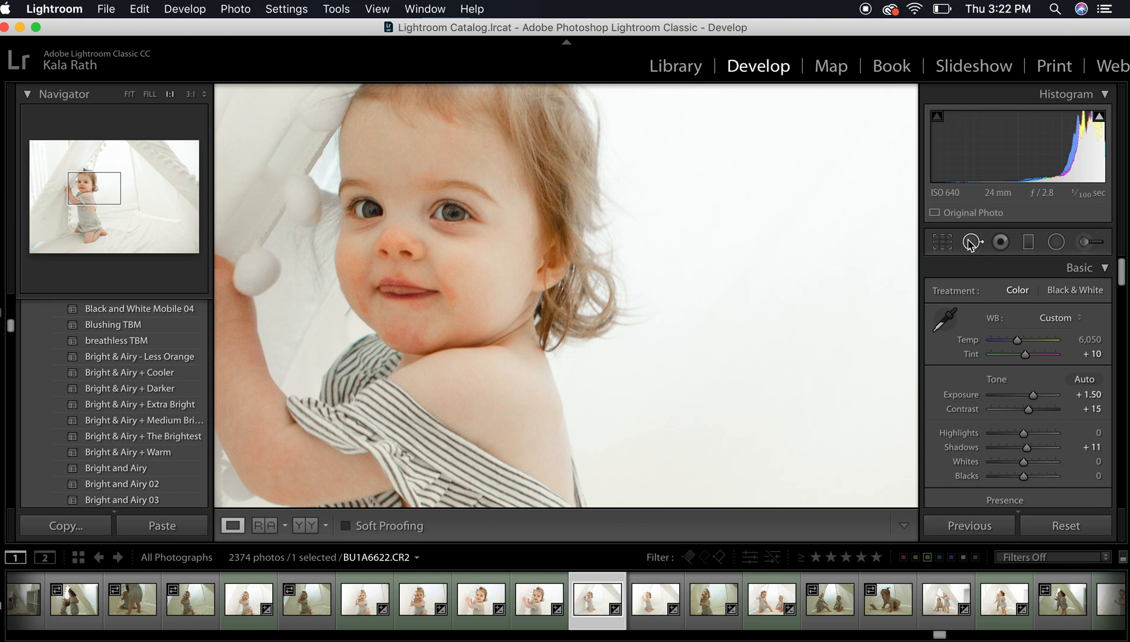
pyautogui.click(971, 245)
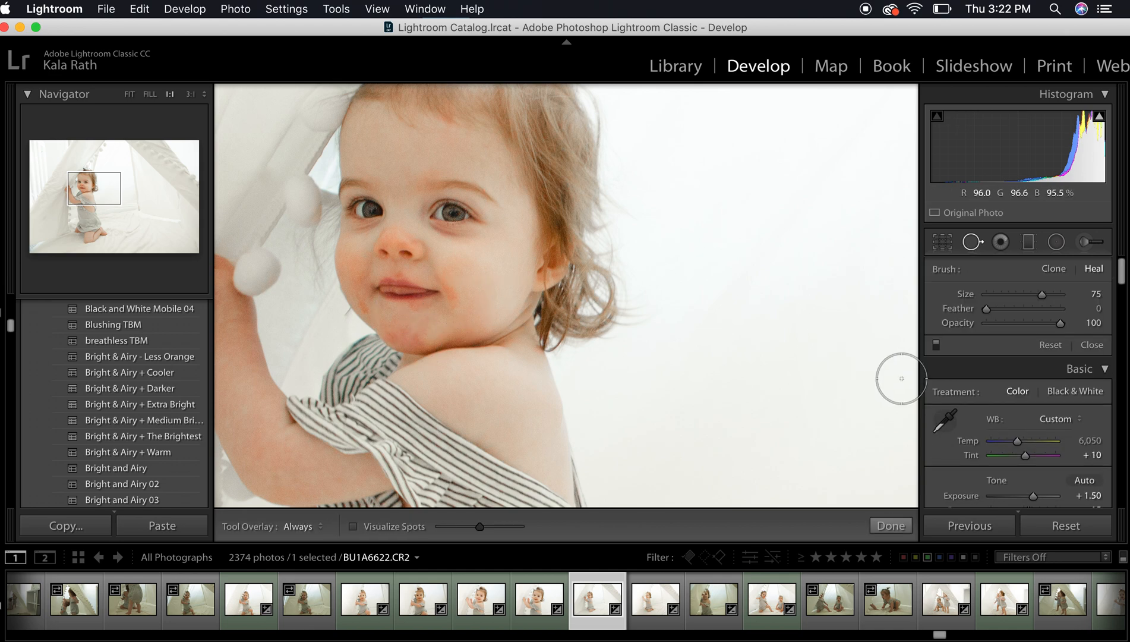
pyautogui.moveTo(1041, 294); pyautogui.dragTo(1026, 294)
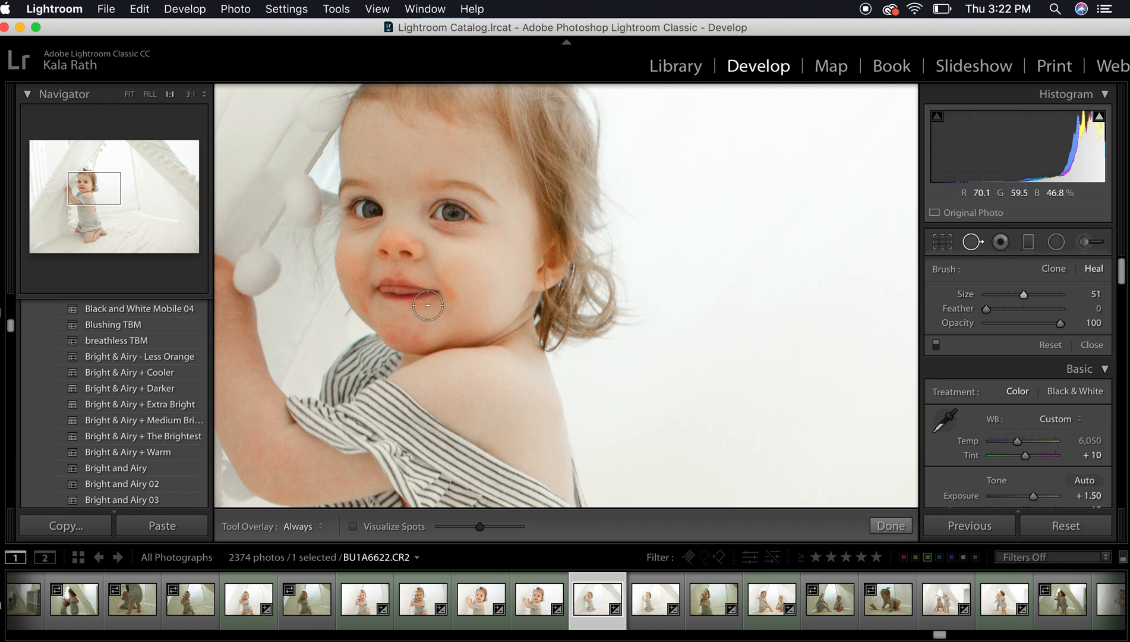
pyautogui.moveTo(1023, 295); pyautogui.dragTo(1017, 294)
# Heal chapped patches below the lip, on the cheek and chin, sampling from smooth skin
pyautogui.click(450, 297)
pyautogui.moveTo(457, 252); pyautogui.dragTo(499, 259)
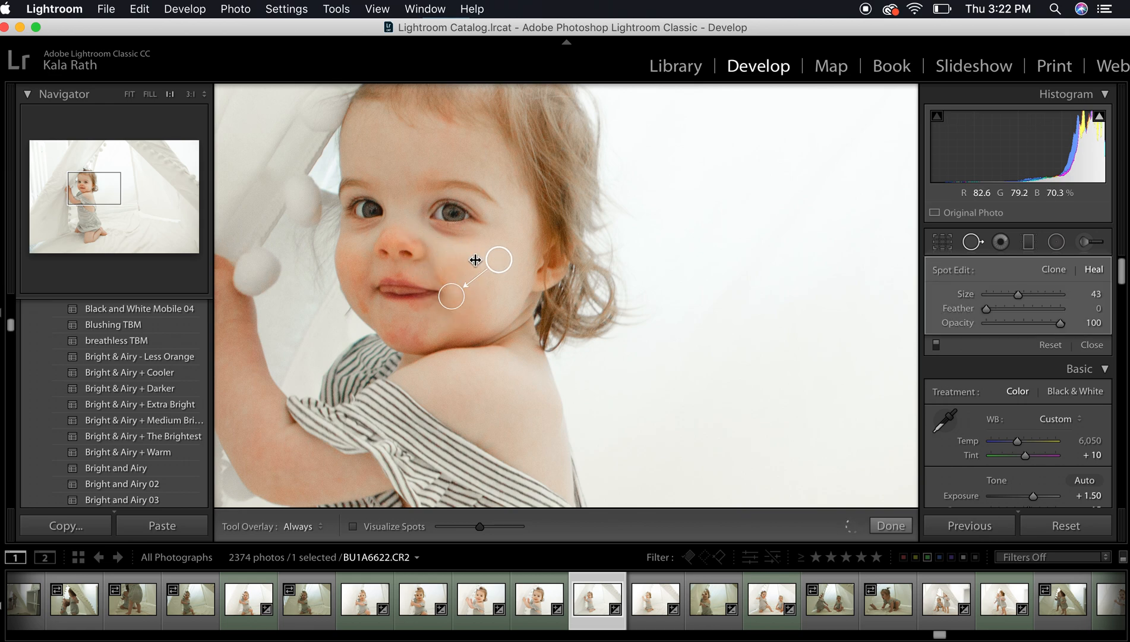
pyautogui.click(445, 273)
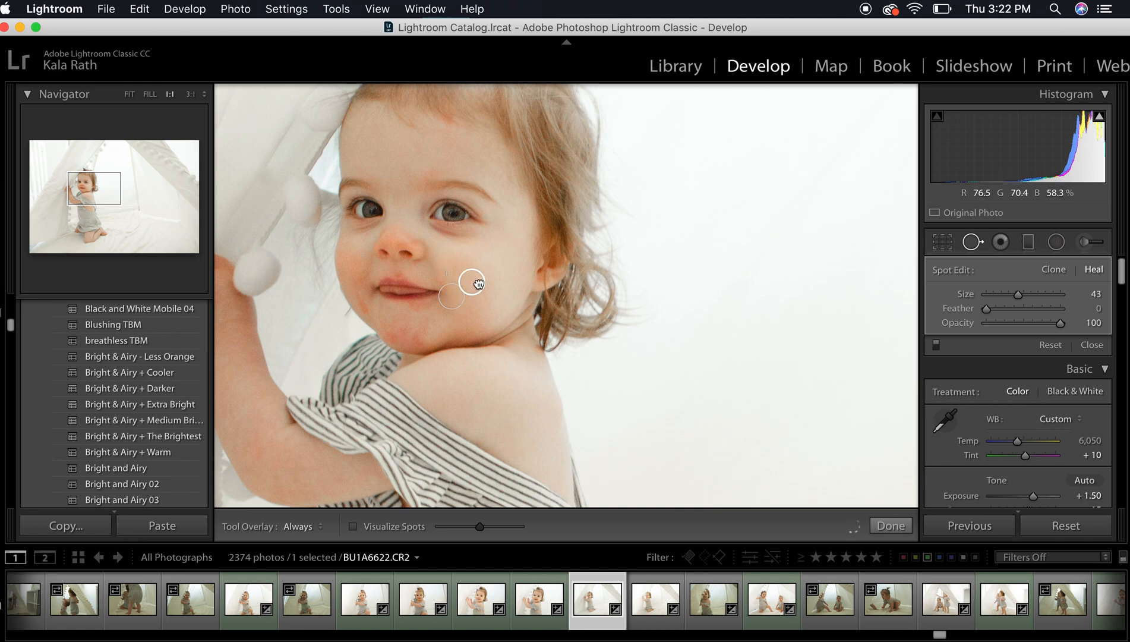
pyautogui.click(422, 314)
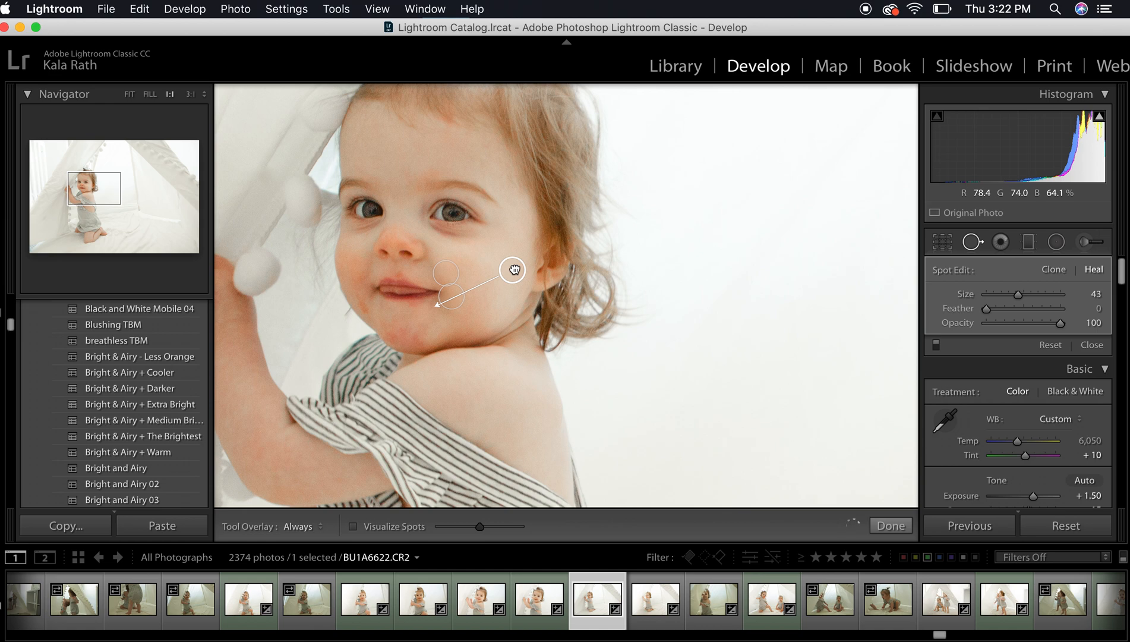
pyautogui.click(422, 332)
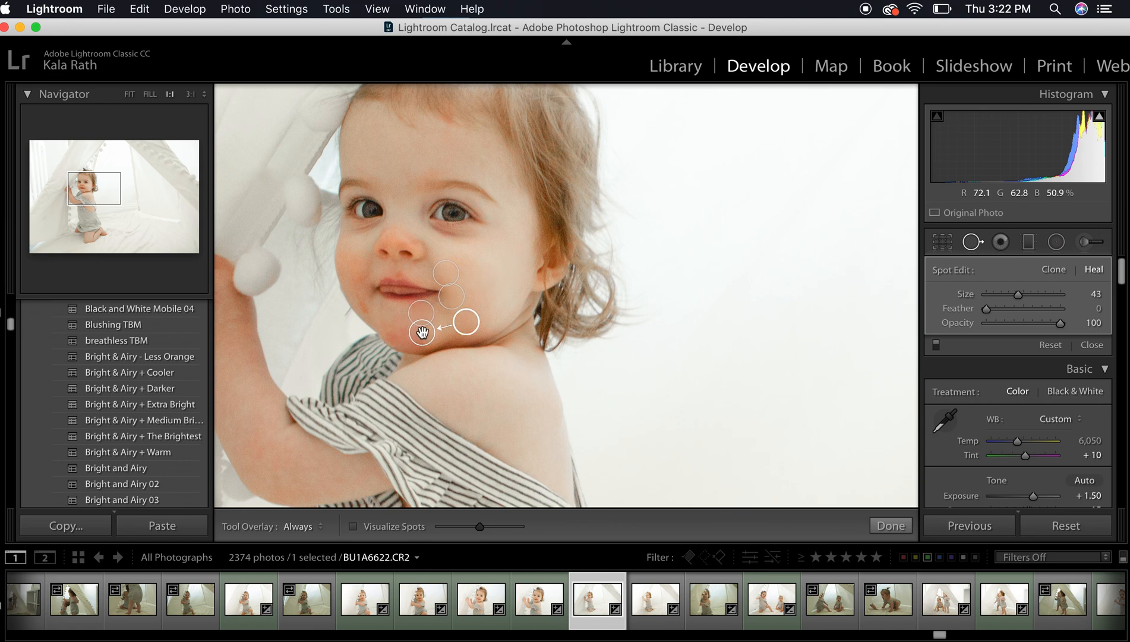
pyautogui.moveTo(467, 323); pyautogui.dragTo(491, 278)
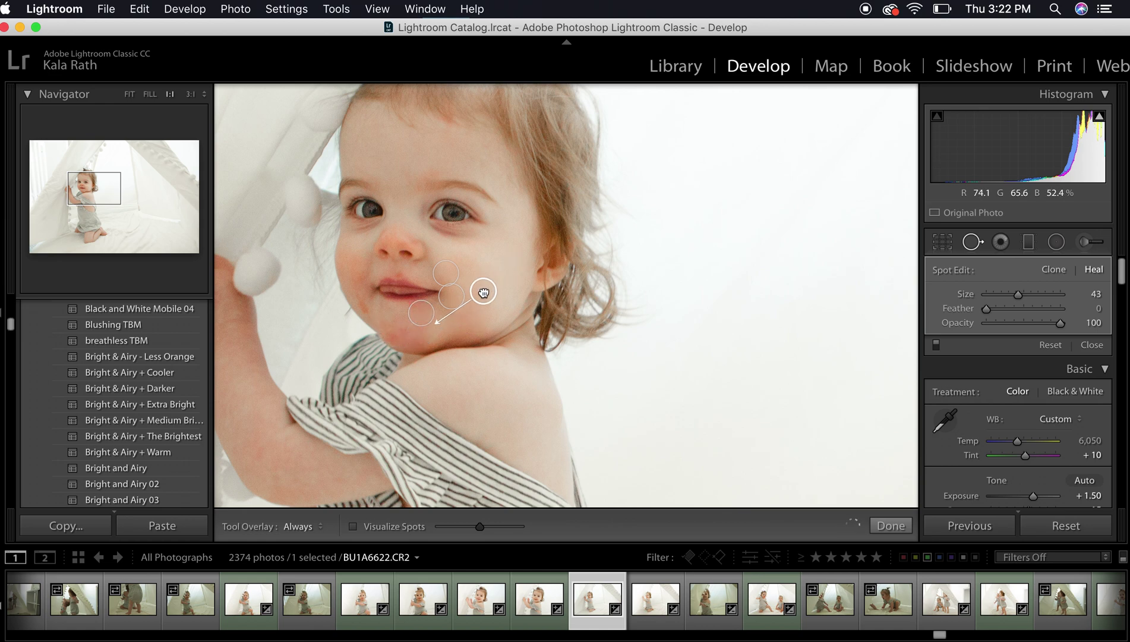
# Heal spots near the mouth corner, chin and upper lip, then finish and view the whole photo
pyautogui.click(360, 307)
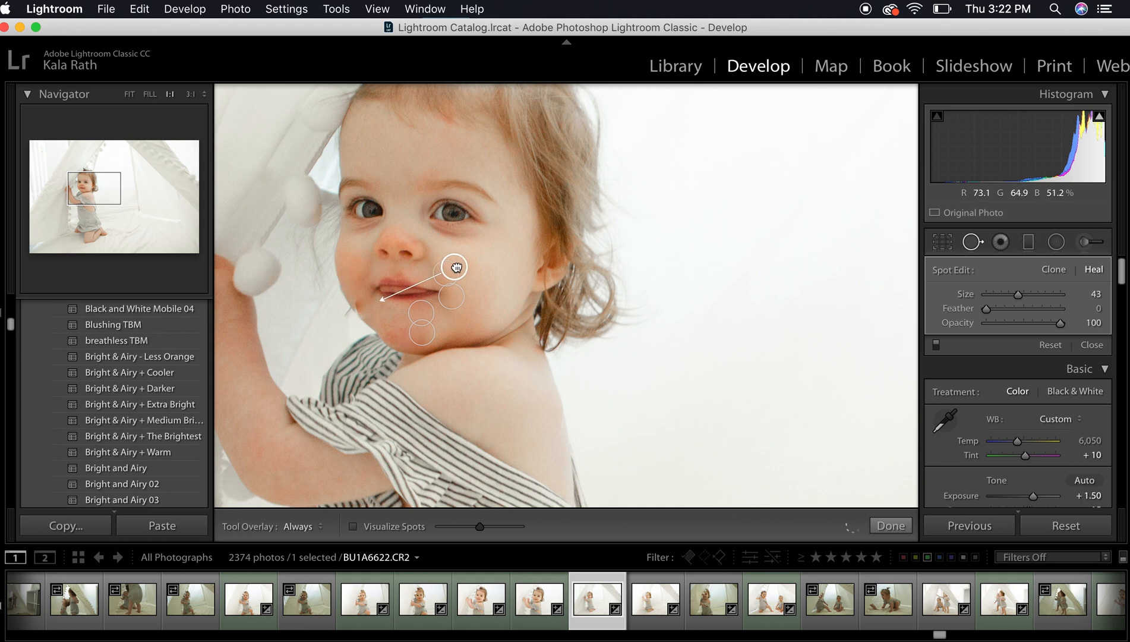
pyautogui.moveTo(456, 267); pyautogui.dragTo(499, 244)
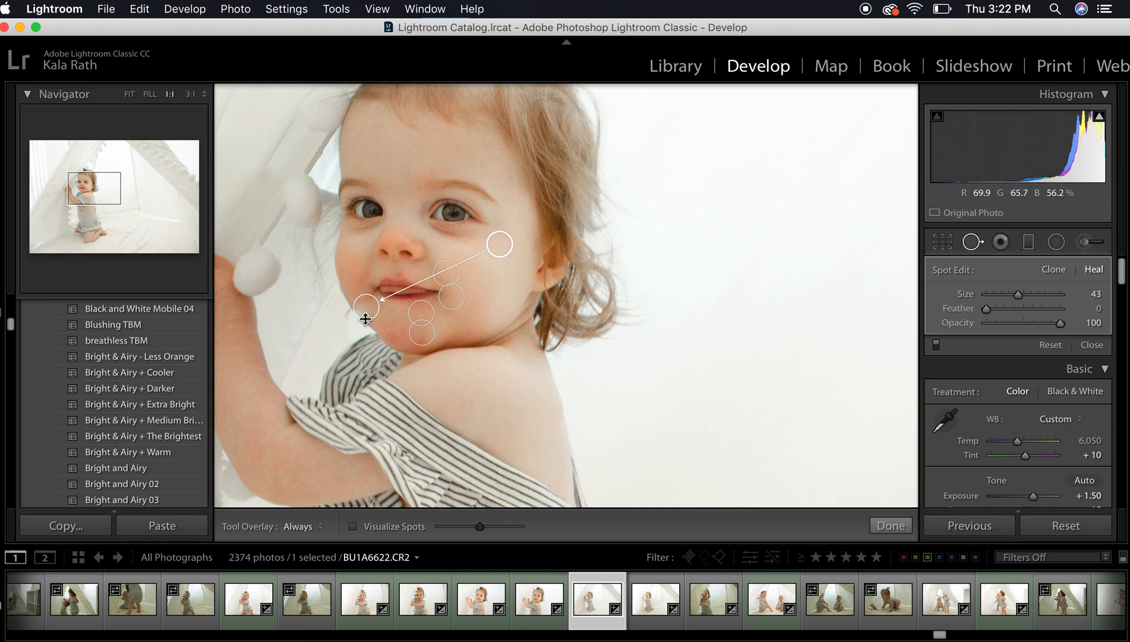
pyautogui.scroll(-2, 364, 318)
pyautogui.scroll(-2, 365, 317)
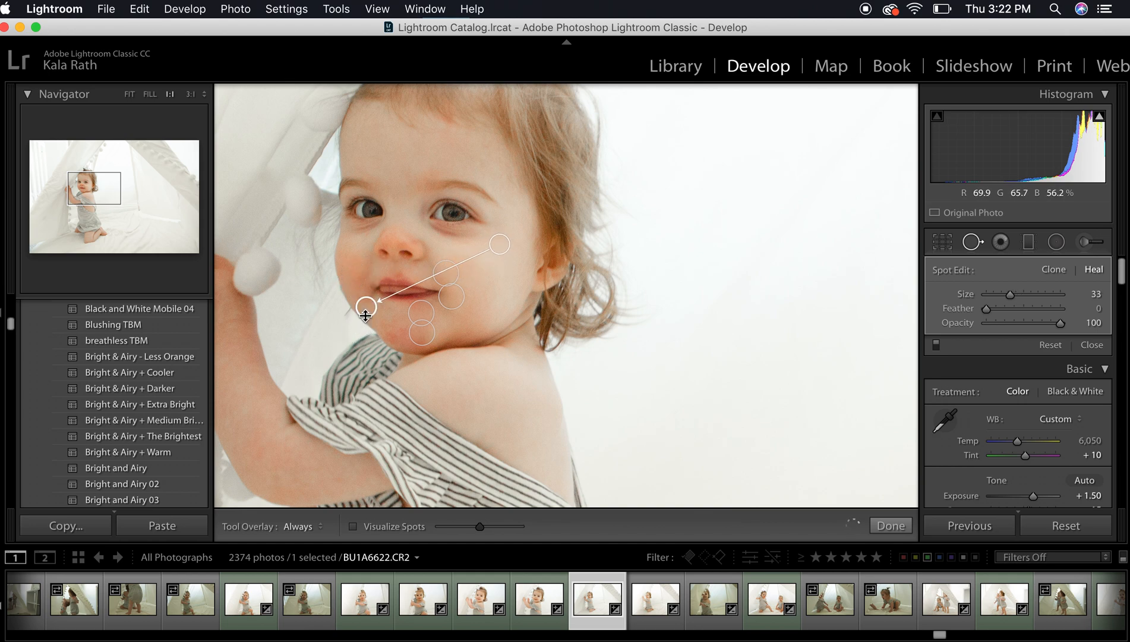
pyautogui.click(415, 328)
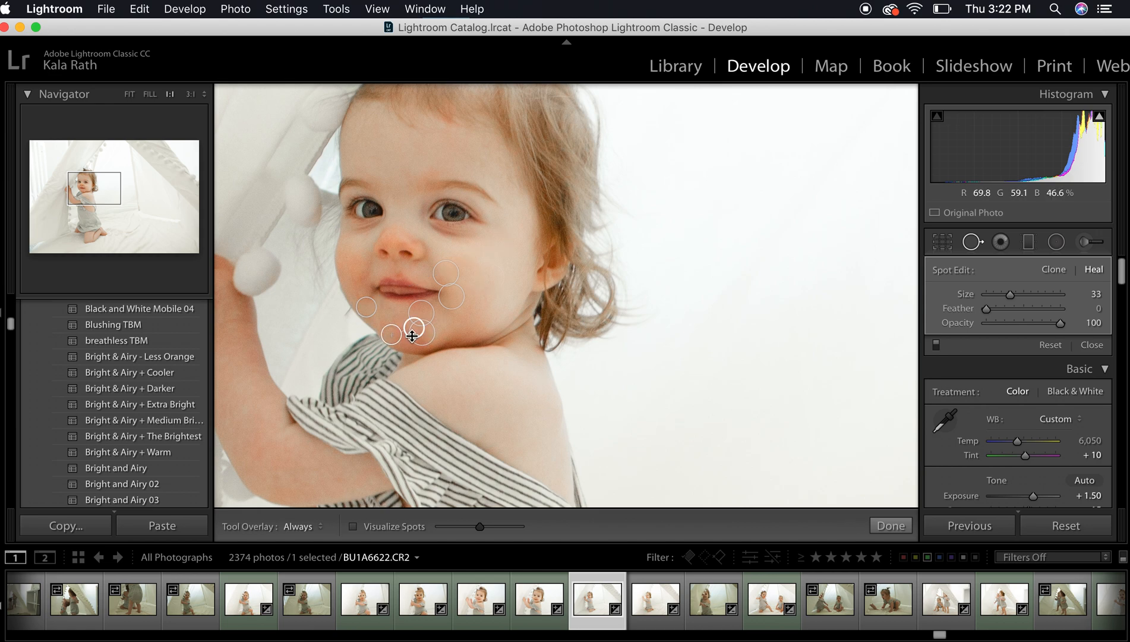
pyautogui.click(391, 333)
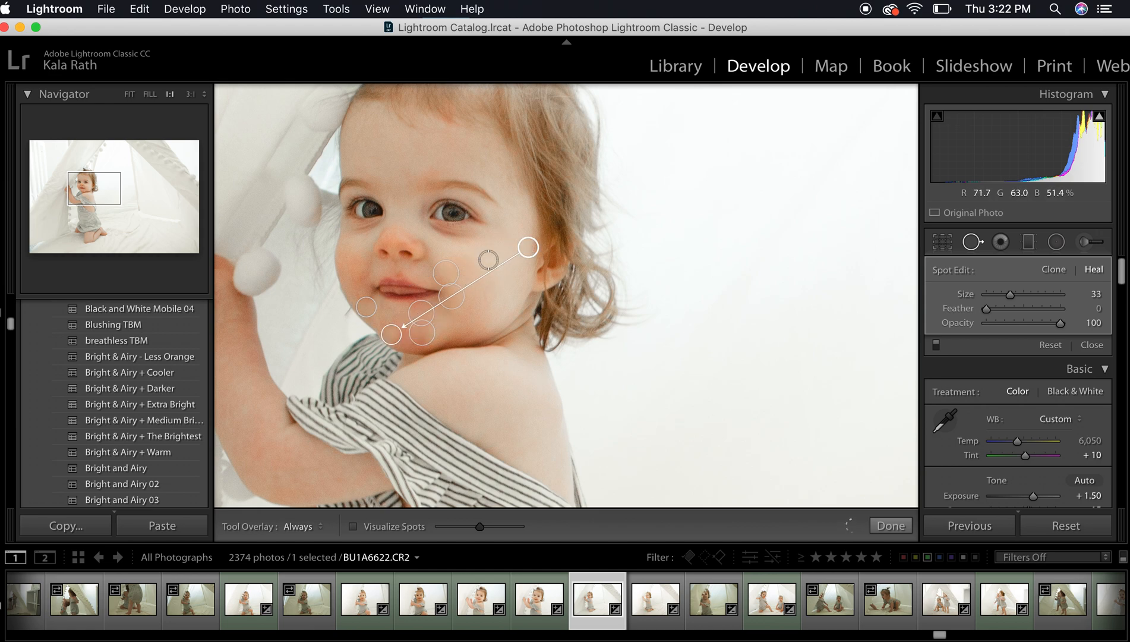
pyautogui.click(398, 272)
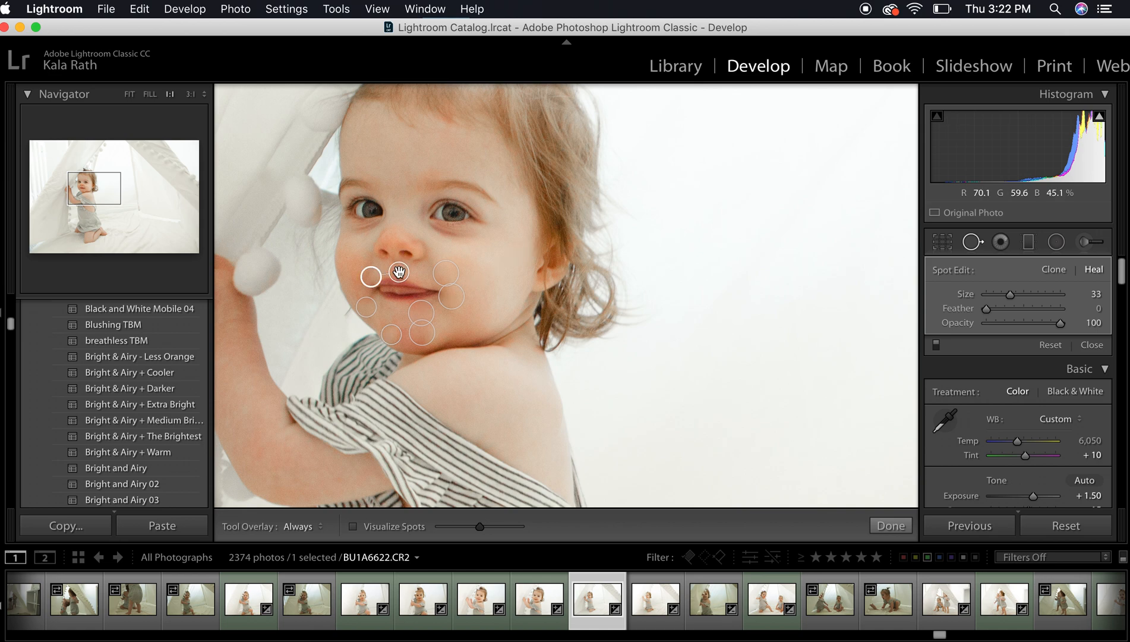
pyautogui.scroll(-3, 402, 281)
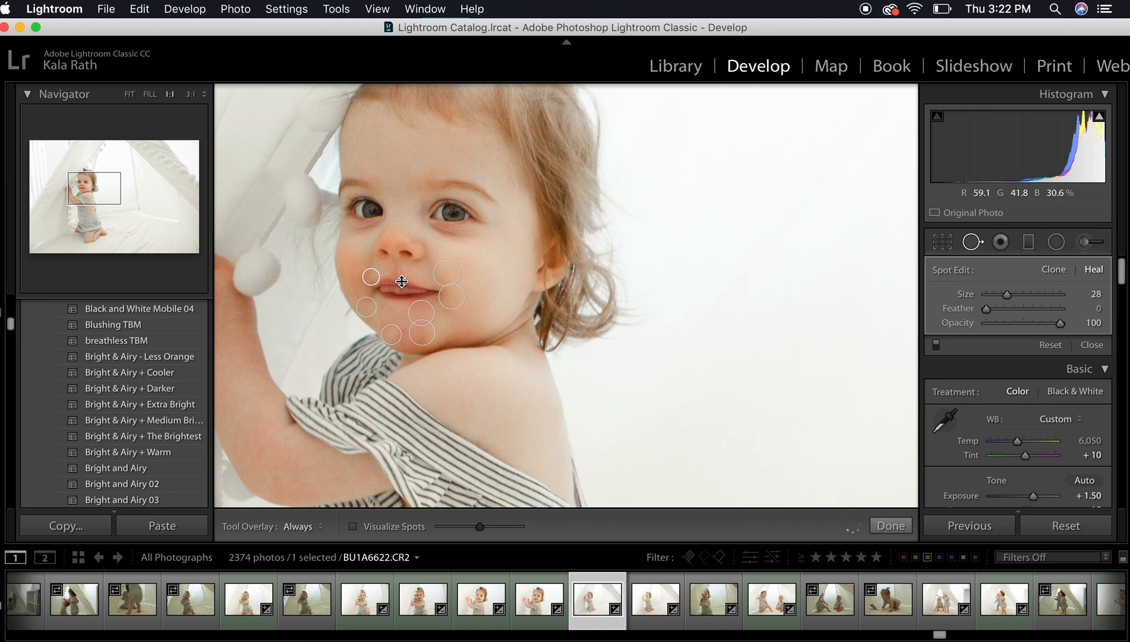
pyautogui.scroll(-1, 402, 281)
pyautogui.click(891, 525)
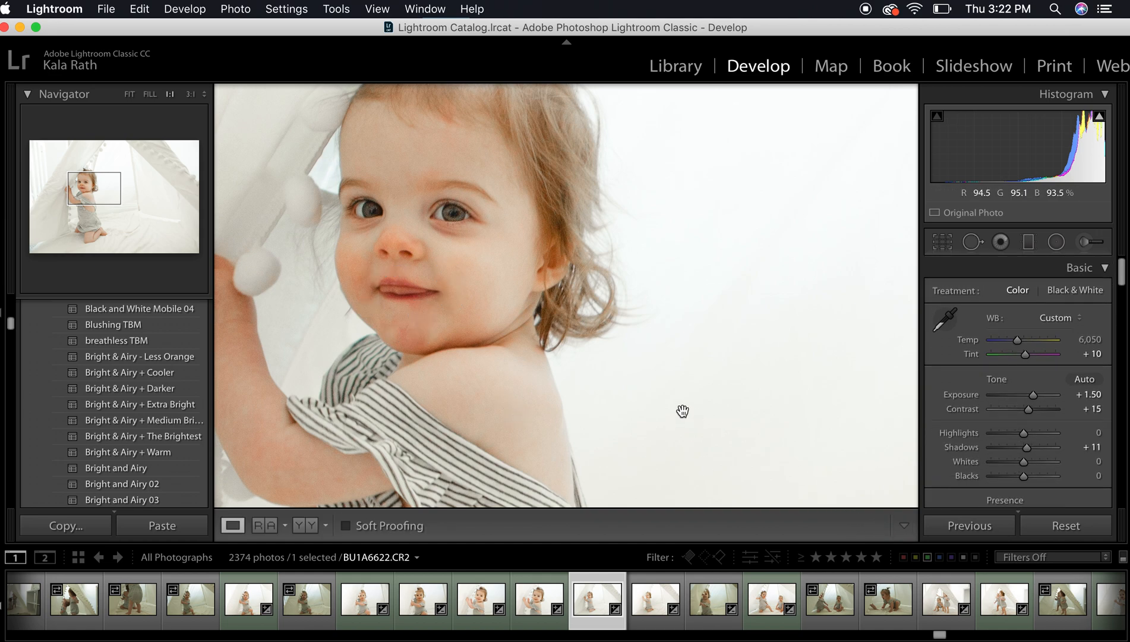
pyautogui.click(682, 411)
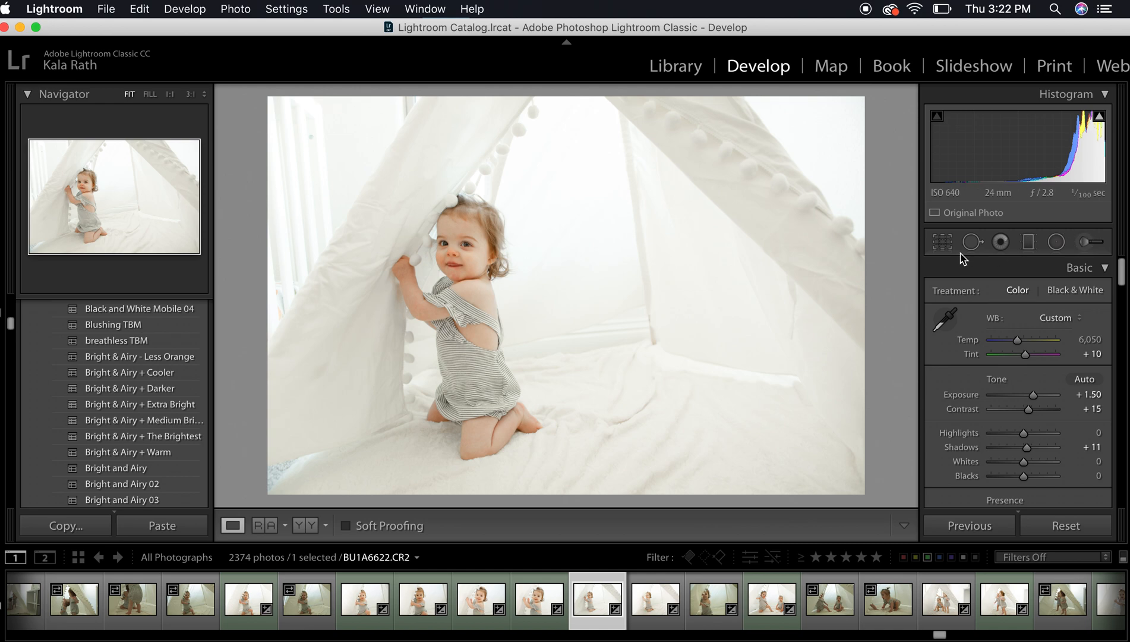
# Start Crop & Straighten on the full teepee photo
pyautogui.click(942, 242)
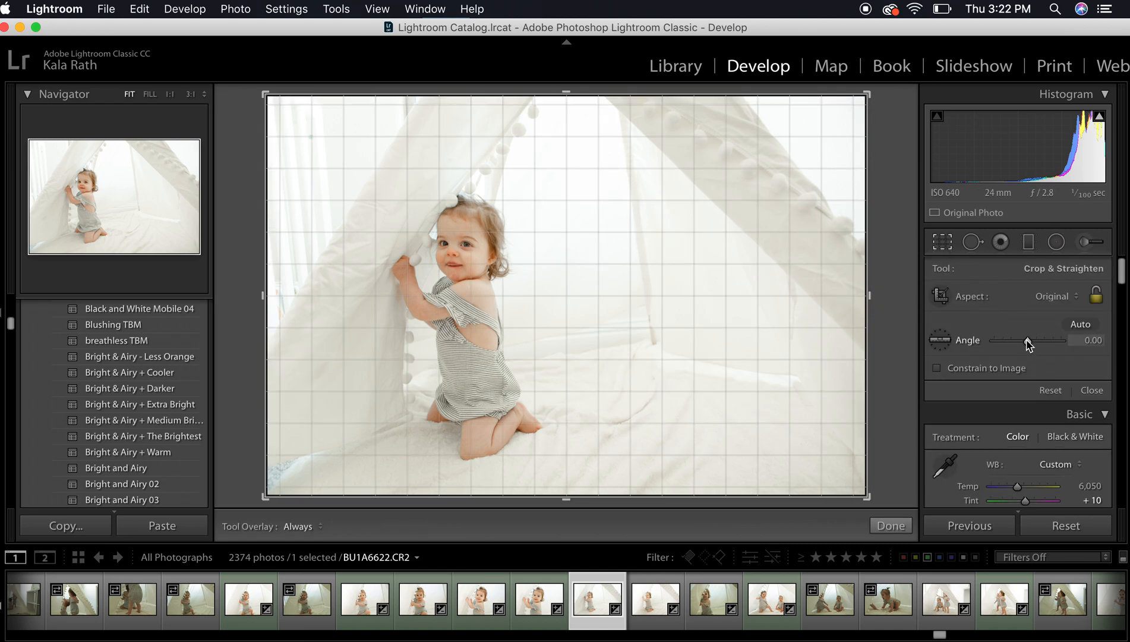